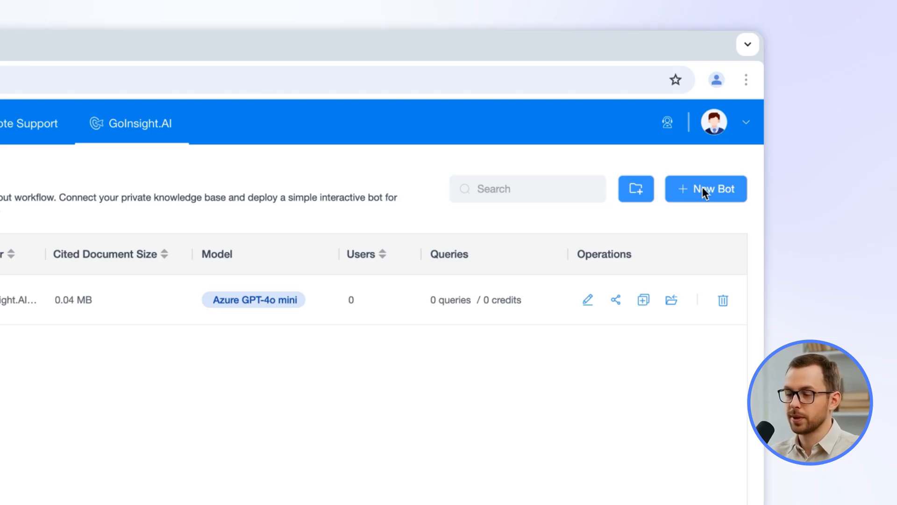
# Step: Start creating a new quick bot
pyautogui.click(702, 187)
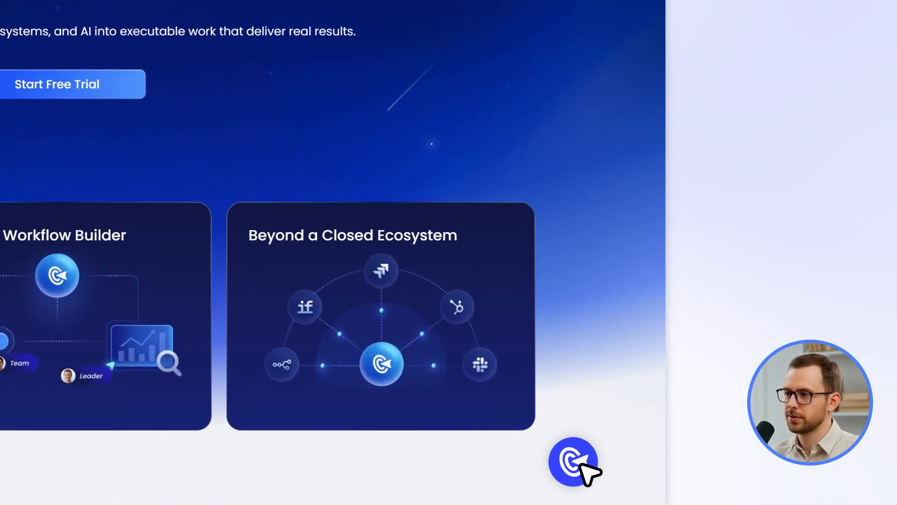
# Step: Open the website's chat widget and read the bot's answer about GoInsight.AI's core features
pyautogui.click(766, 435)
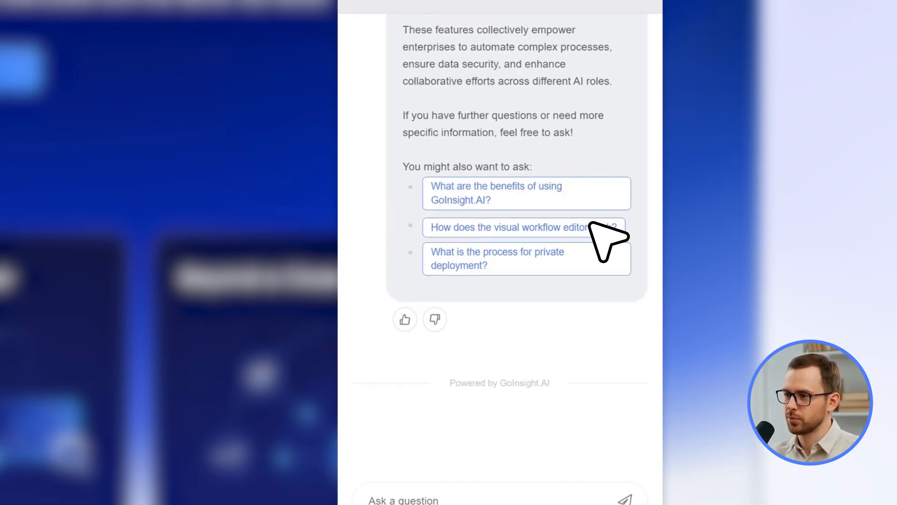
pyautogui.scroll(5, 581, 154)
pyautogui.scroll(2, 581, 154)
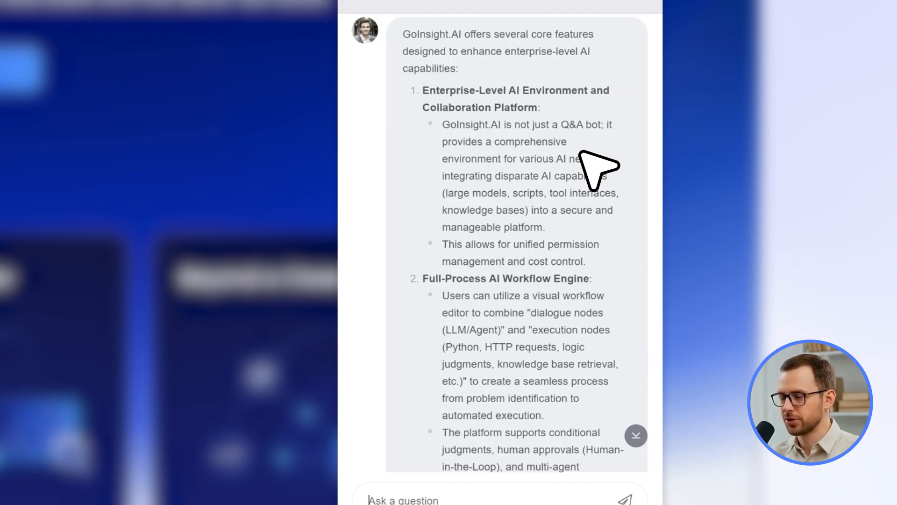
pyautogui.scroll(-7, 581, 153)
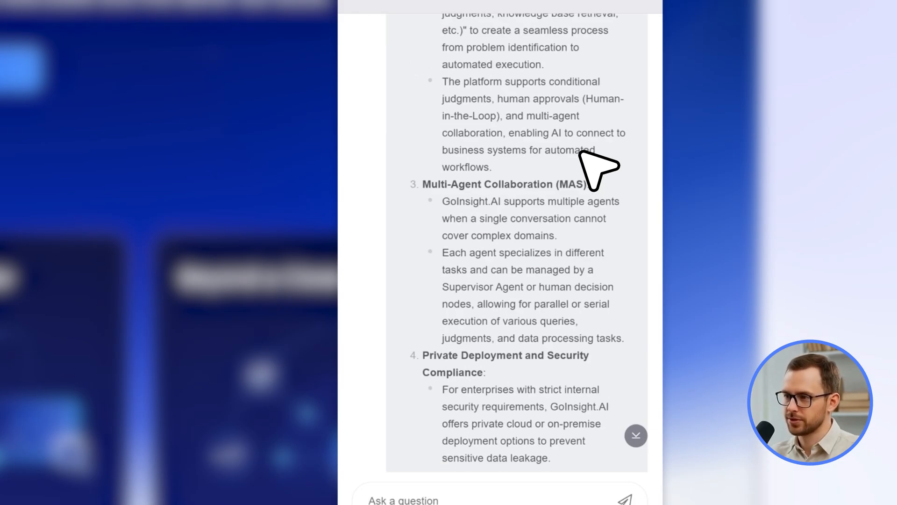
pyautogui.scroll(-9, 593, 168)
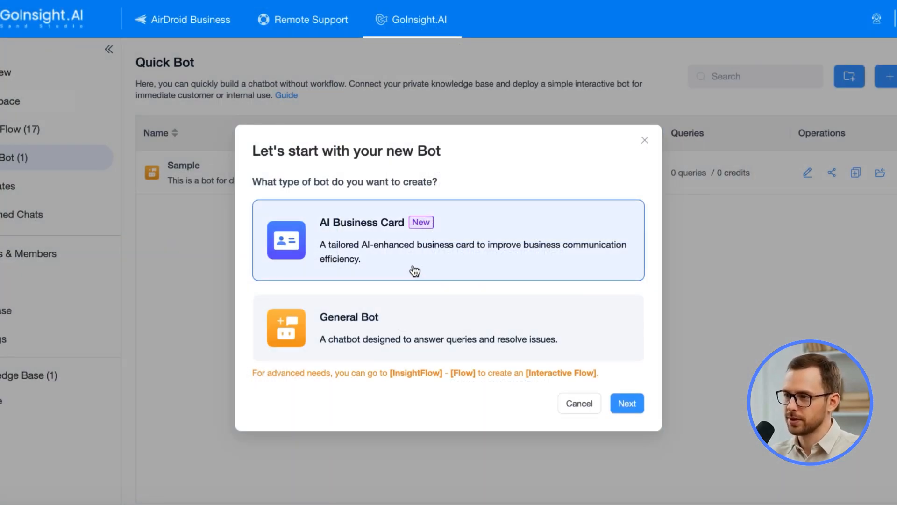
# Step: Choose AI Business Card as the new bot's type and enter the card owner's name
pyautogui.click(624, 403)
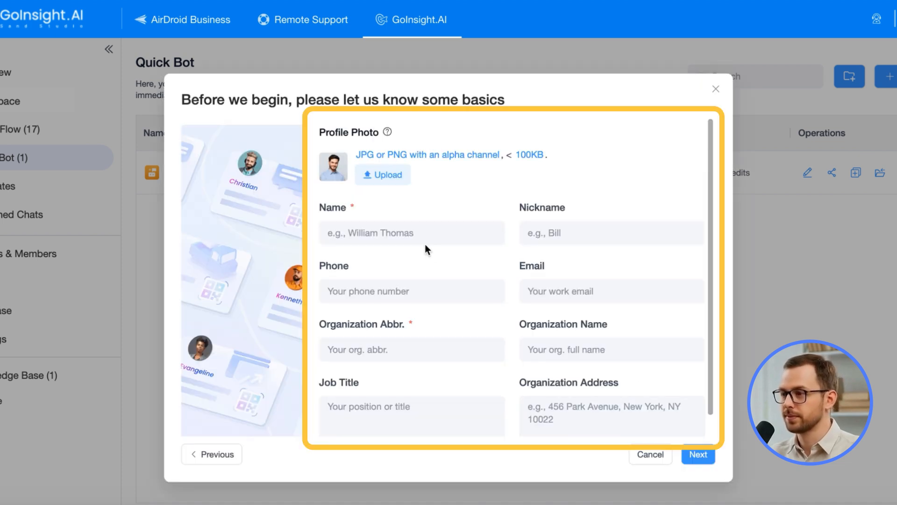
pyautogui.click(407, 229)
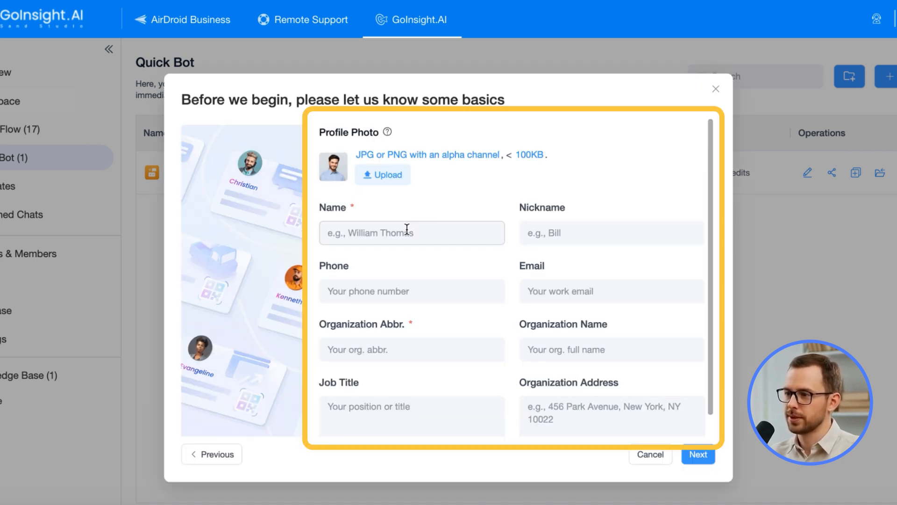
pyautogui.write('Ma')
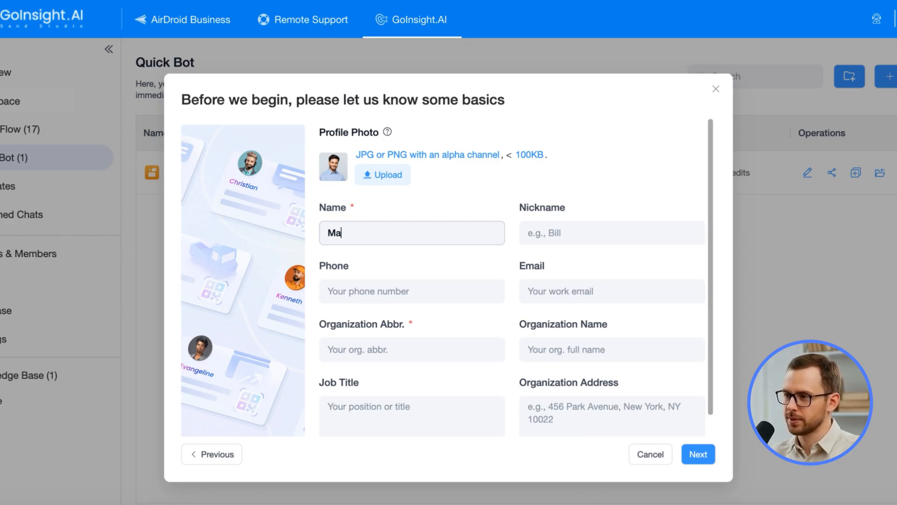
pyautogui.write('rk')
pyautogui.press('Tab')
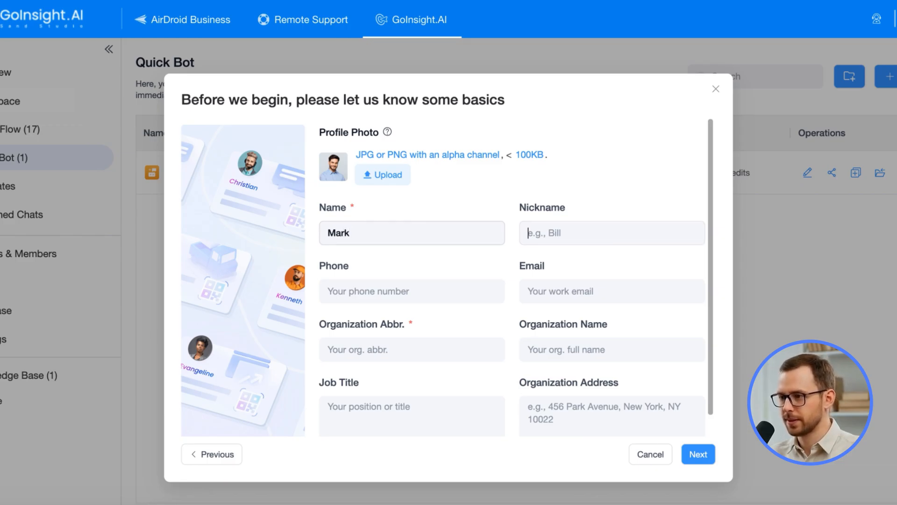
# Step: Fill in the phone number, work email, organization abbreviation "Sand Studio" and job title "sales", and proceed to the profile texts
pyautogui.press('Tab')
pyautogui.write('+1 ')
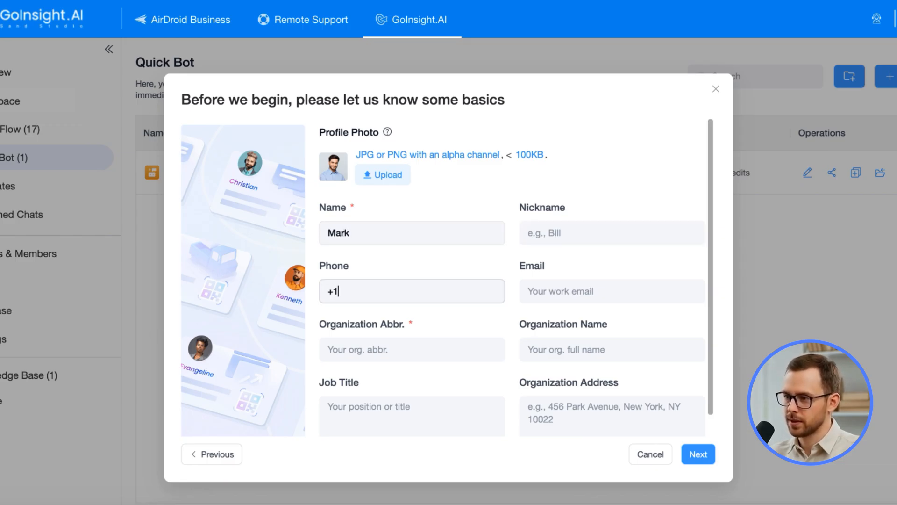
pyautogui.write('1234567890')
pyautogui.press('Tab')
pyautogui.press('Tab')
pyautogui.write('Sand Studio')
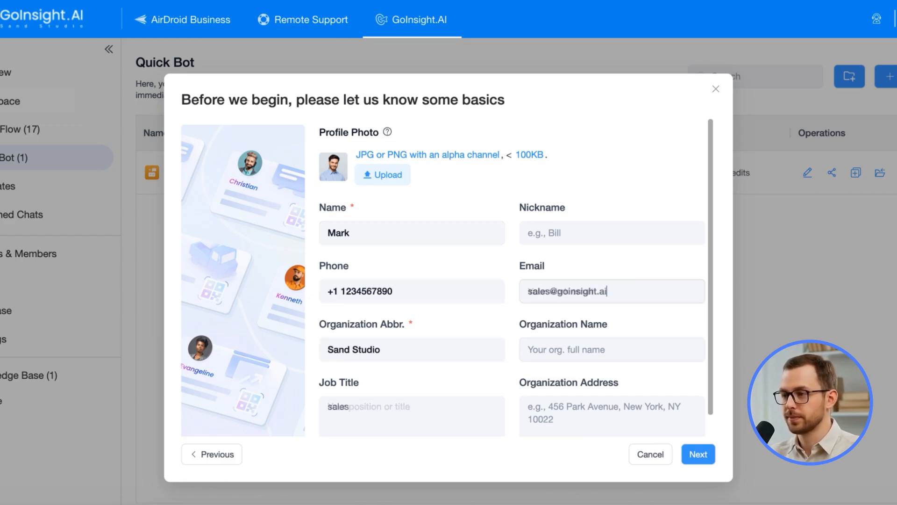
pyautogui.click(706, 456)
# Step: Write a personal profile as a Sales Consultant at GoInsight.ai and an organization profile describing Sand Studio's vision of accessible, efficient technology
pyautogui.click(395, 236)
pyautogui.write('Mark is a Sales Consultant at GoInsight.ai, with years of experience in the enterprise-level AI collaboration tools sector. He is well-versed in the product features of GoInsight.ai and the needs of various industries, dedicated to helping enterprises efficiently implement AI-driven dialogue collaboration and knowledge management solutions.')
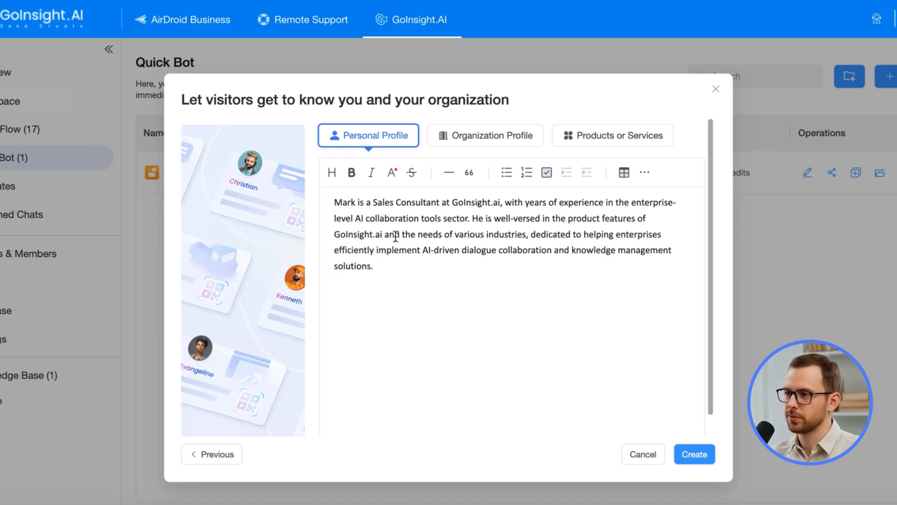
pyautogui.click(448, 136)
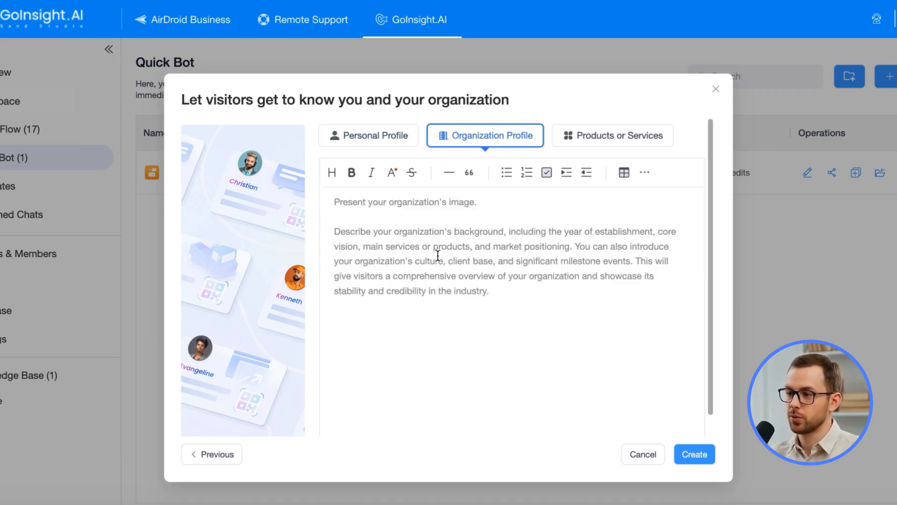
pyautogui.hotkey('ctrl', 'a')
pyautogui.write('At Sand Studio, we are driven by our vision to make technology more accessible and efficient. We continuously strive to develop products that meet the evolving needs of our customers and help them succeed in the digital age. We are excited about the future and are committed to pushing the boundaries of innovation. We invite you to join us on this journey and experience the power of technology that truly makes a difference.')
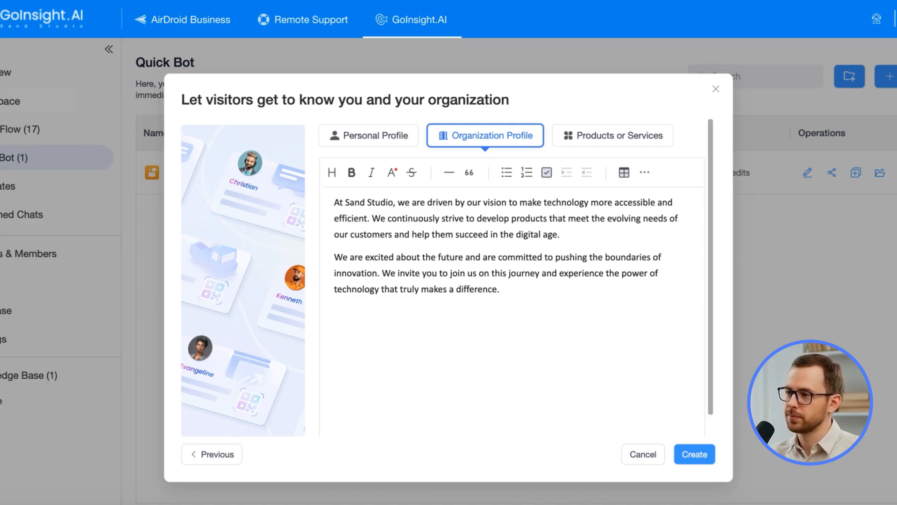
# Step: Describe GoInsight.AI under Products or Services as Sand Studio's secure, enterprise-grade platform for AI-driven automation, and create the card
pyautogui.click(575, 138)
pyautogui.hotkey('ctrl', 'a')
pyautogui.write('GoInsight.AI, developed by Sand Studio, is the secure, enterprise-grade platform for AI-driven automation. We empower you to integrate, orchestrate, and automate everything—from data systems and models to complex multi-agent workflows—within one compliant ecosystem, delivering a decisive competitive edge!')
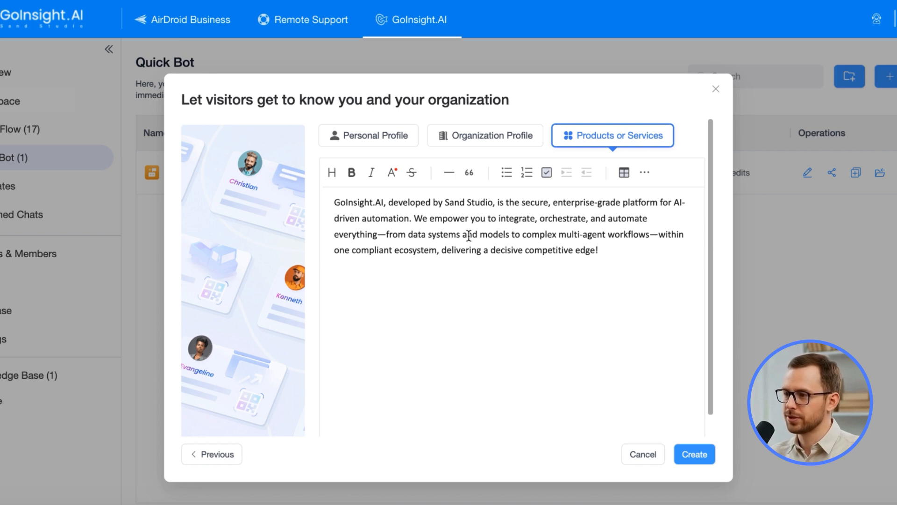
pyautogui.click(704, 458)
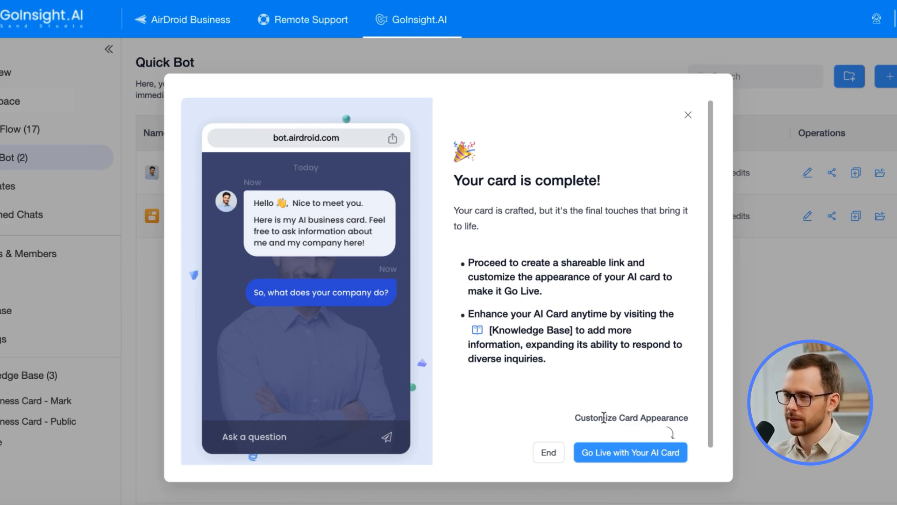
# Step: Open the go-live share settings of the AI card and examine the layout, conversation, input box and widget bubble options
pyautogui.click(631, 457)
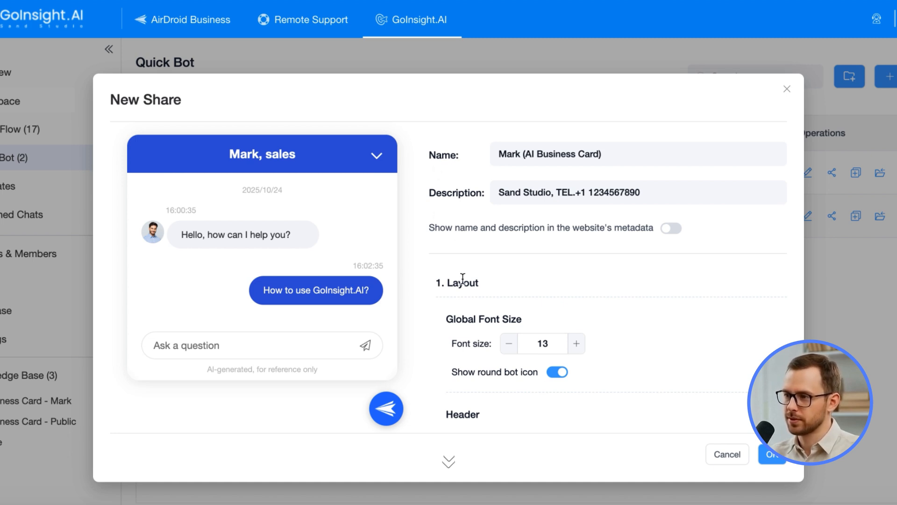
pyautogui.click(577, 344)
pyautogui.click(509, 344)
pyautogui.scroll(-5, 596, 314)
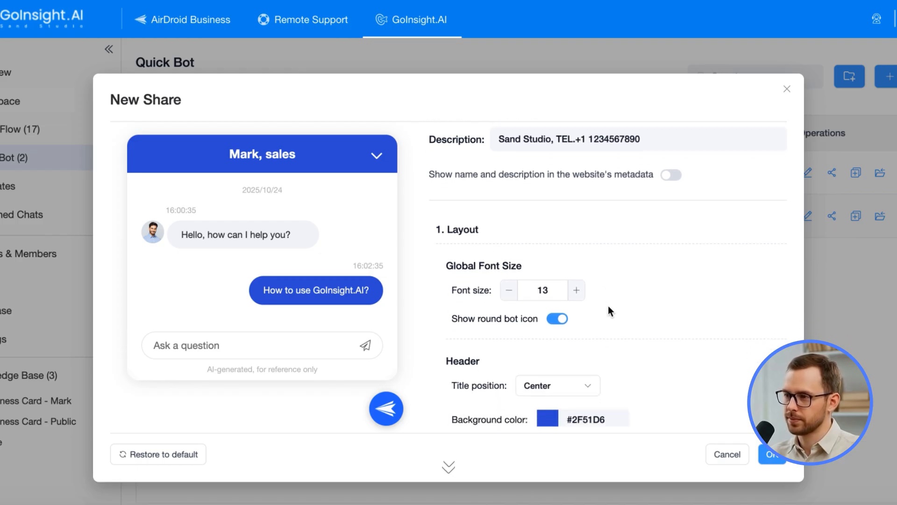
pyautogui.scroll(-4, 574, 327)
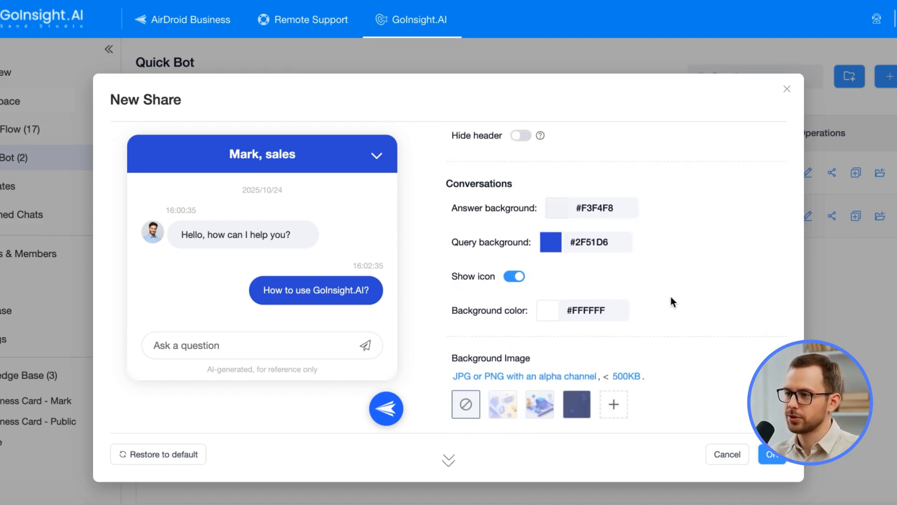
pyautogui.scroll(-10, 653, 228)
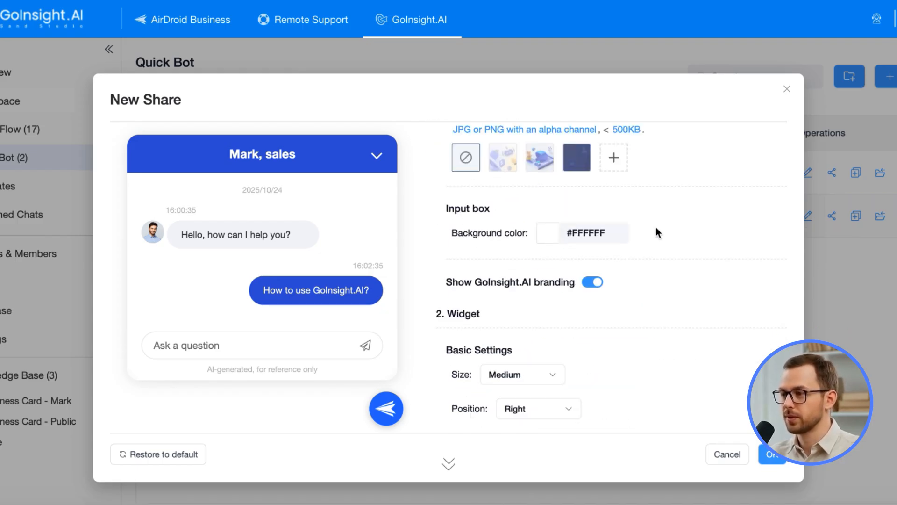
pyautogui.scroll(1, 608, 233)
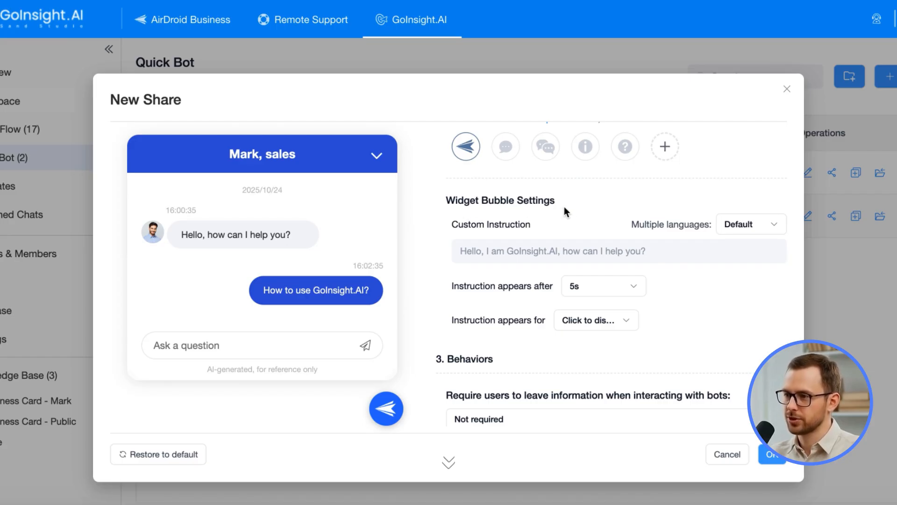
pyautogui.click(591, 249)
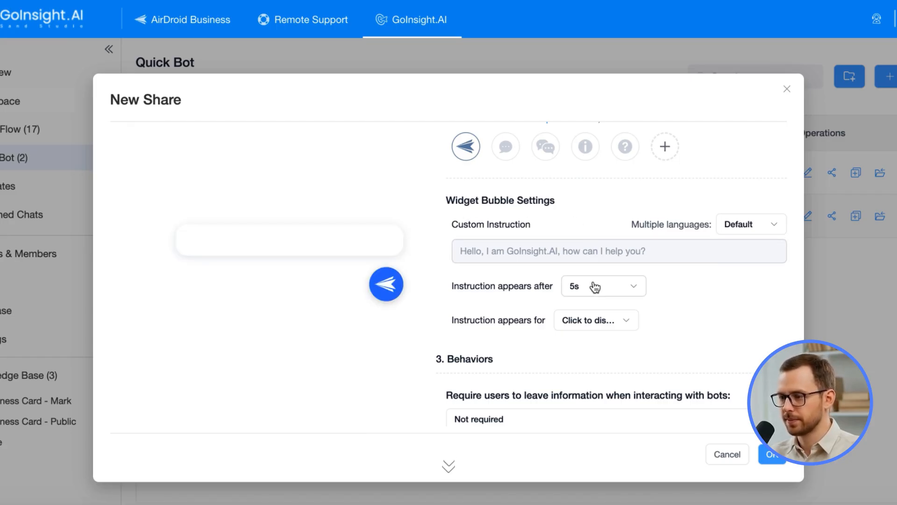
pyautogui.scroll(-3, 517, 326)
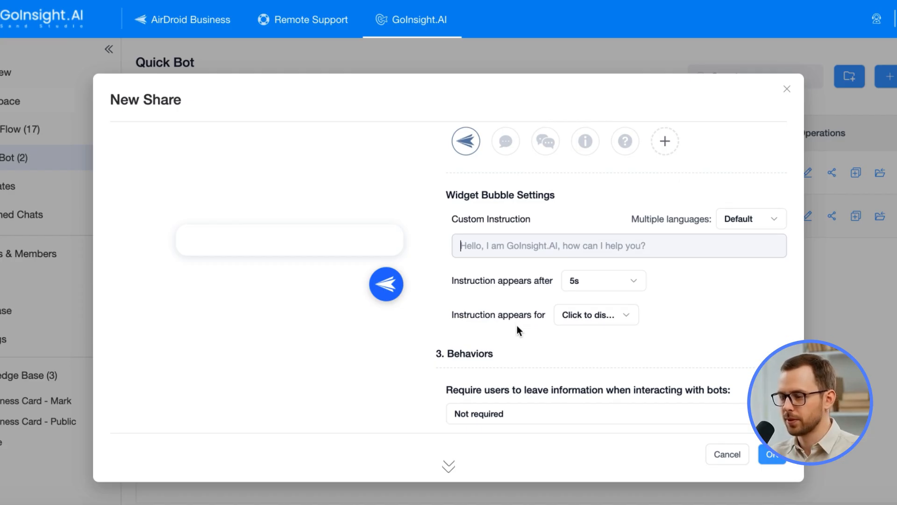
# Step: Require users to leave information only when they query, with name, phone number and email as optional fields
pyautogui.click(532, 294)
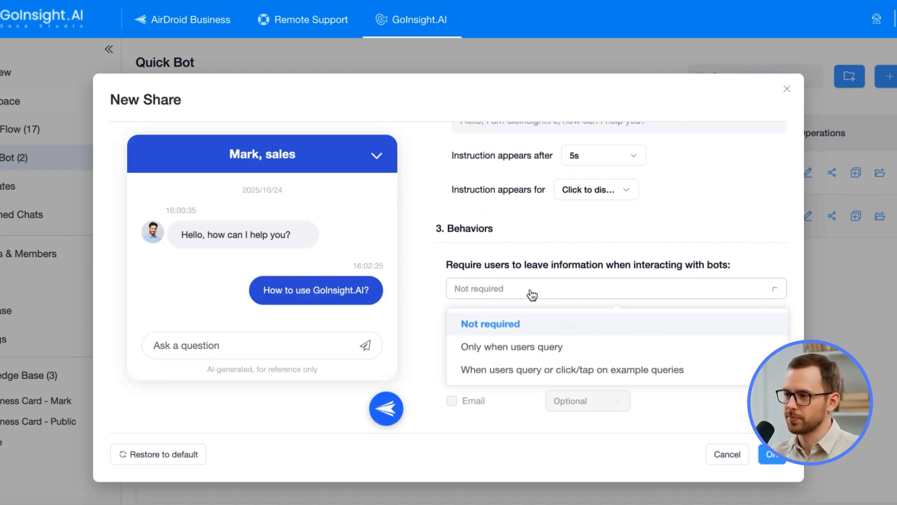
pyautogui.click(516, 344)
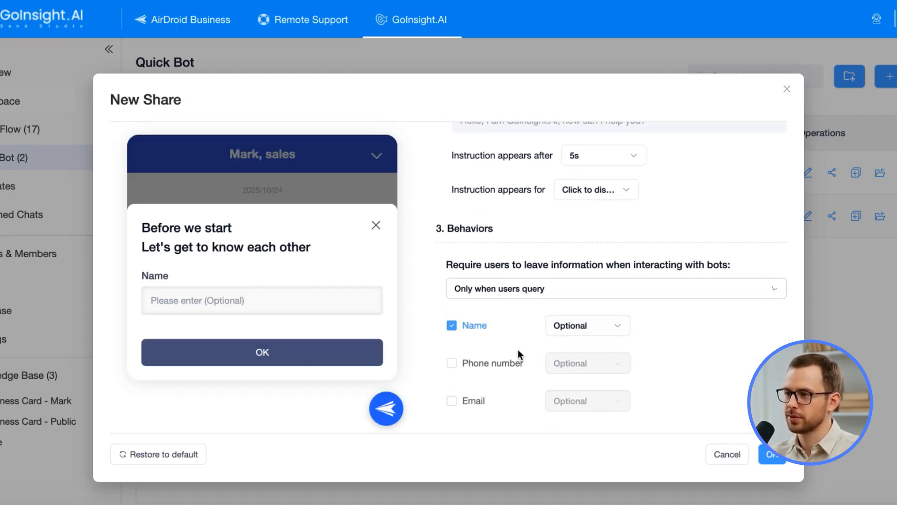
pyautogui.click(452, 364)
pyautogui.click(452, 401)
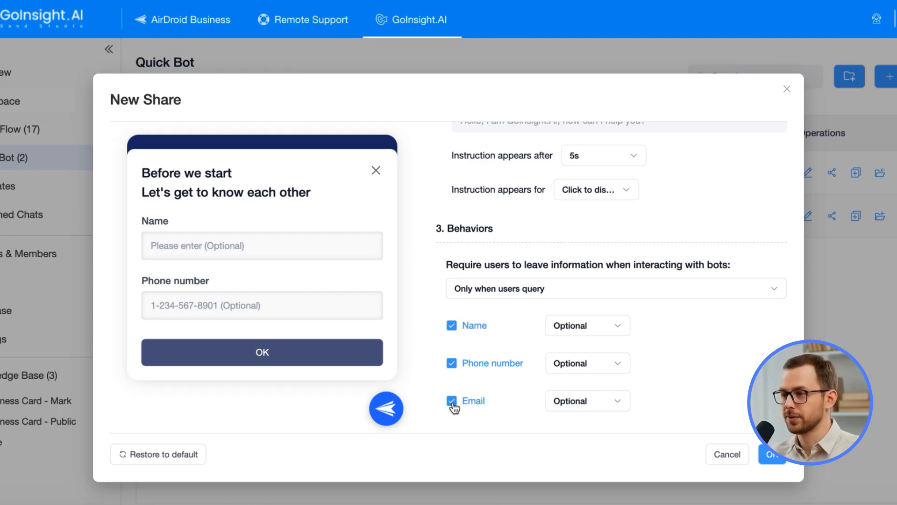
# Step: Set the user information requirement to Not required and save the new share
pyautogui.click(501, 290)
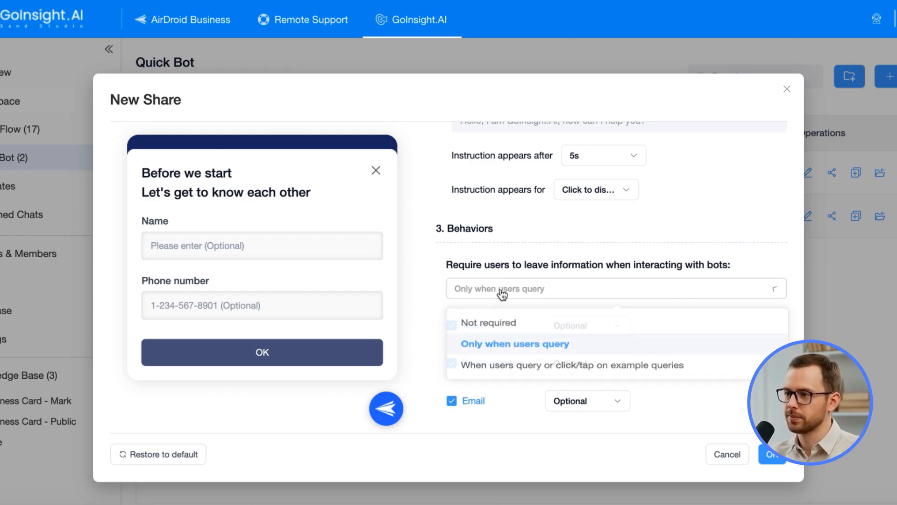
pyautogui.click(495, 323)
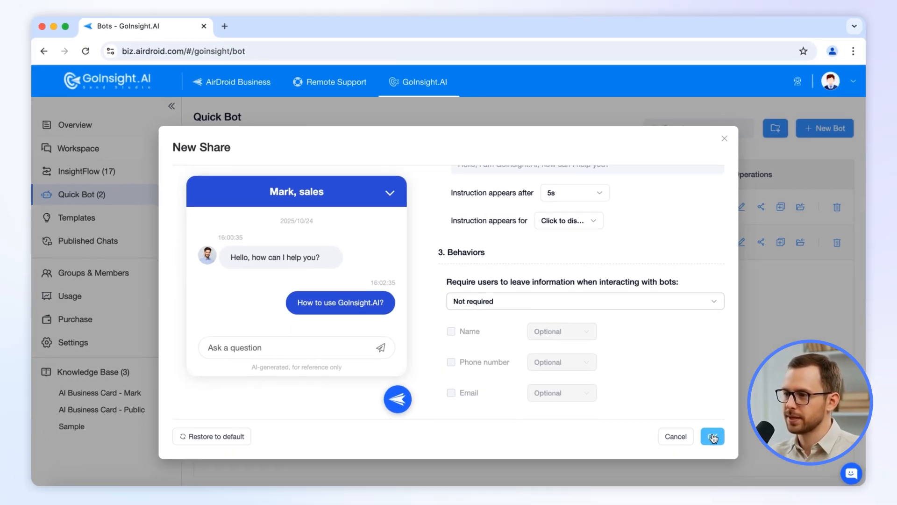
pyautogui.click(753, 449)
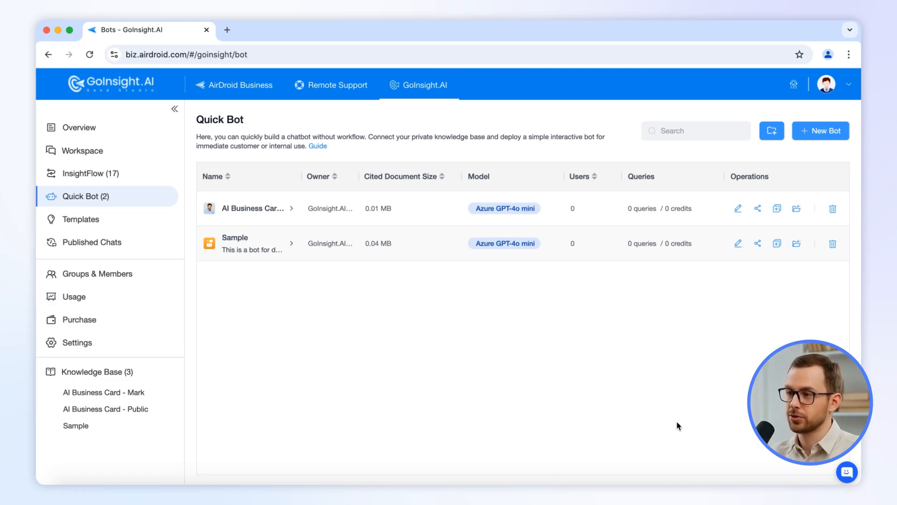
# Step: Open the AI Business Card bot's test page and ask the suggested question "Introduction to Sand Studio"
pyautogui.click(271, 214)
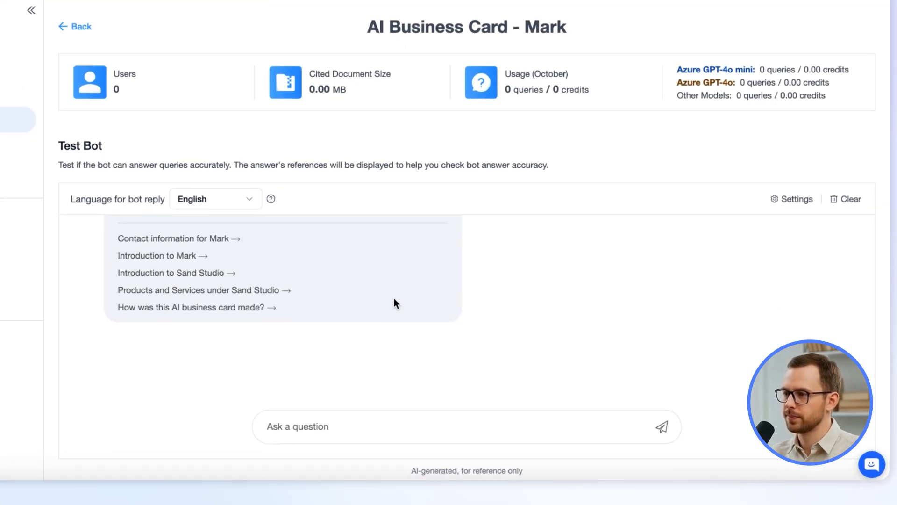
pyautogui.scroll(2, 459, 333)
pyautogui.scroll(1, 405, 302)
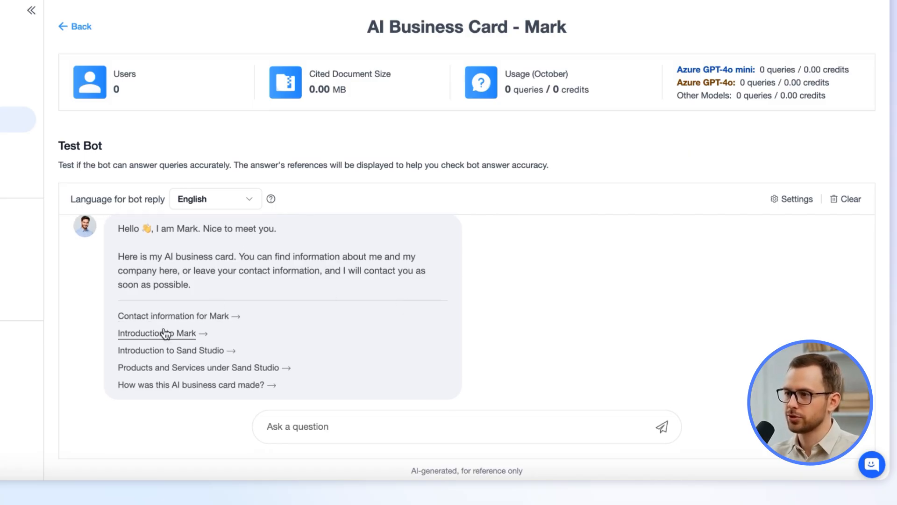
pyautogui.scroll(-1, 169, 354)
pyautogui.click(169, 345)
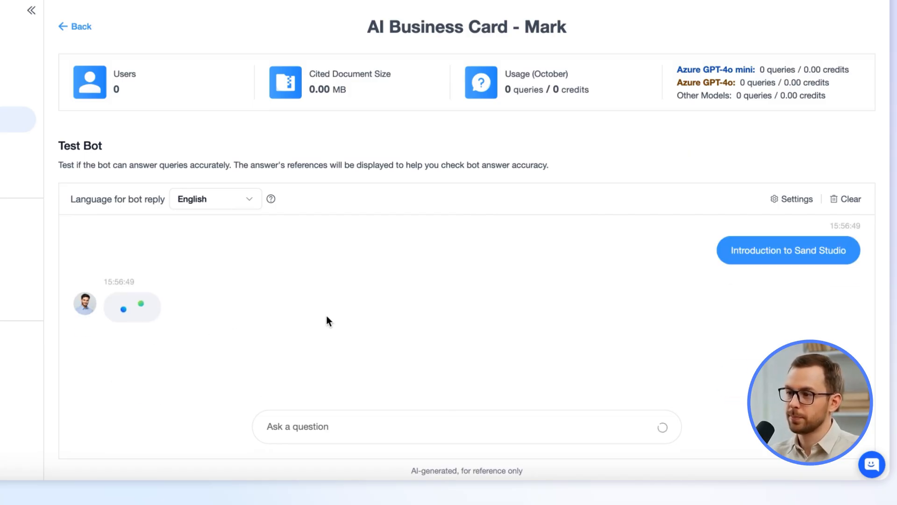
# Step: Read the bot's answer about Sand Studio and return to the Quick Bot list
pyautogui.scroll(3, 326, 316)
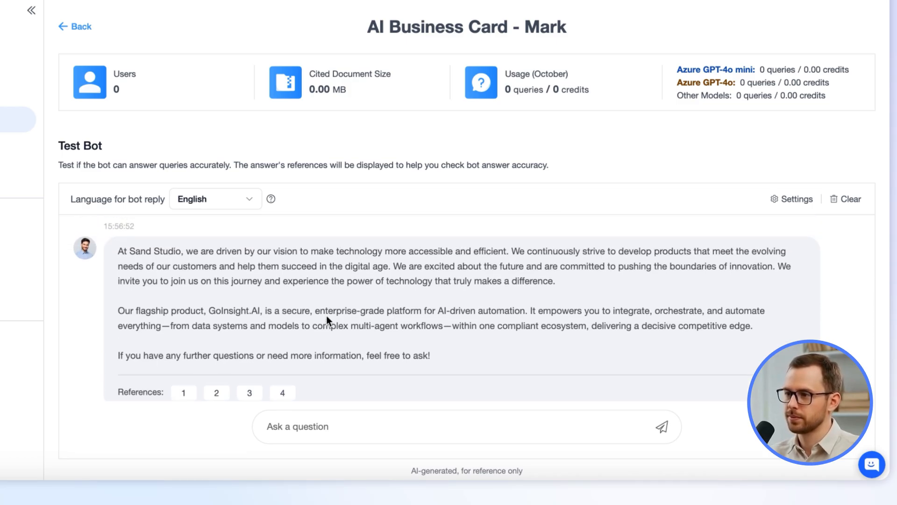
pyautogui.scroll(1, 327, 316)
pyautogui.scroll(-1, 327, 315)
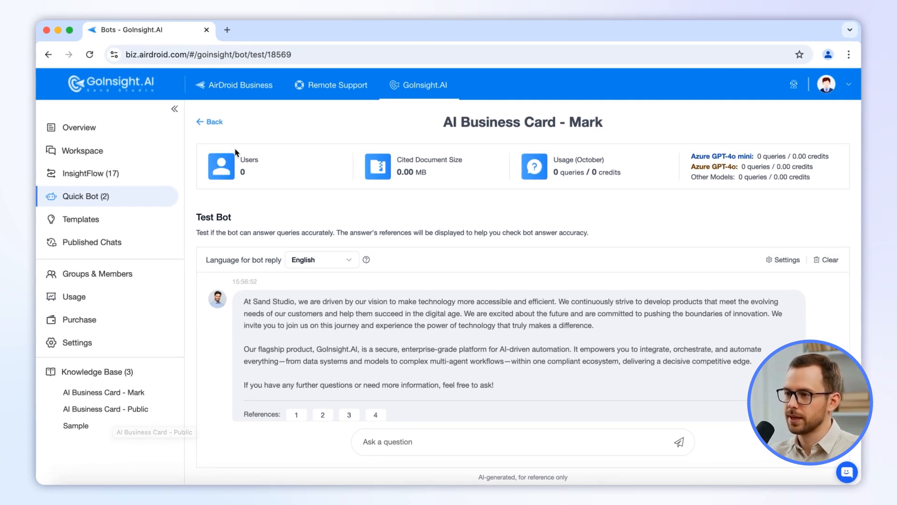
pyautogui.click(349, 25)
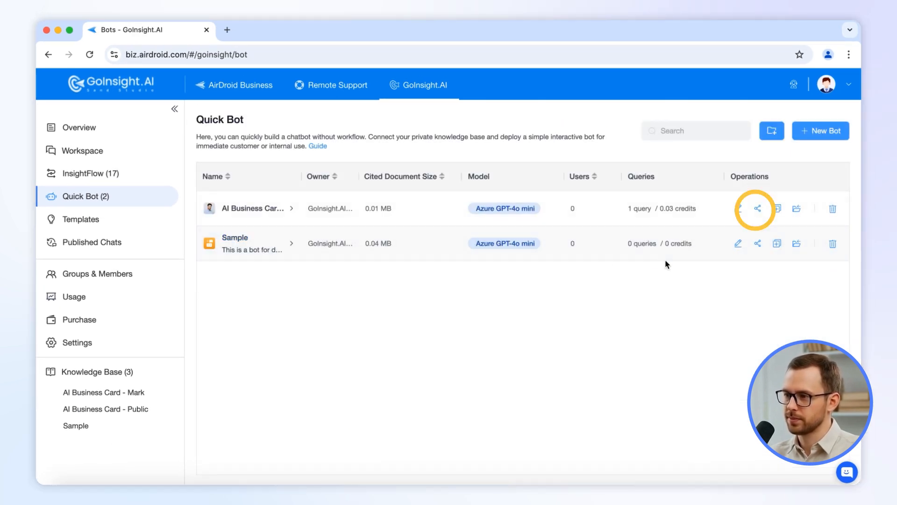
# Step: Open the AI Business Card bot's sharing settings and view the existing share's URL and embed codes
pyautogui.click(757, 207)
pyautogui.click(607, 264)
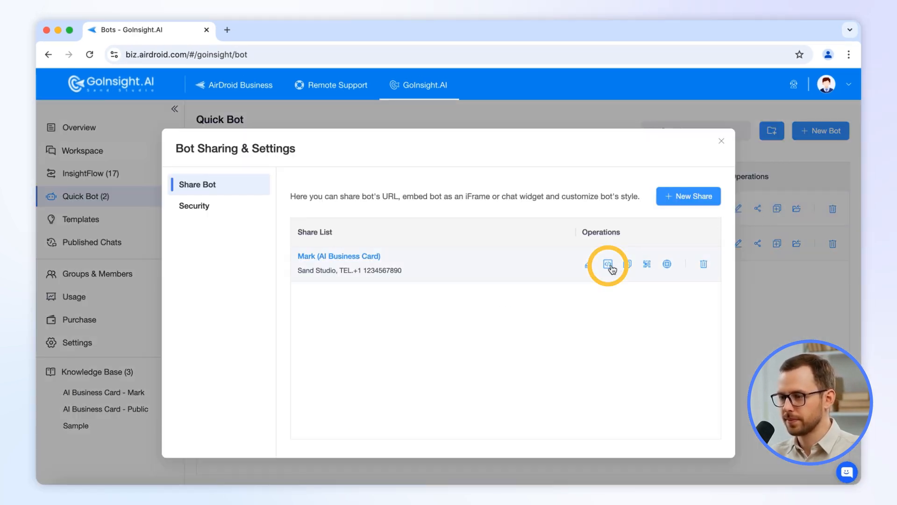
pyautogui.click(593, 290)
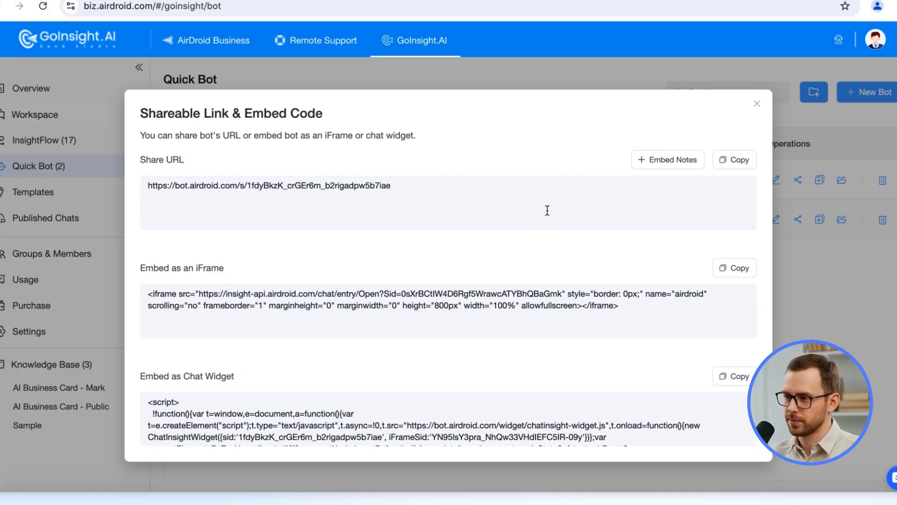
pyautogui.click(757, 103)
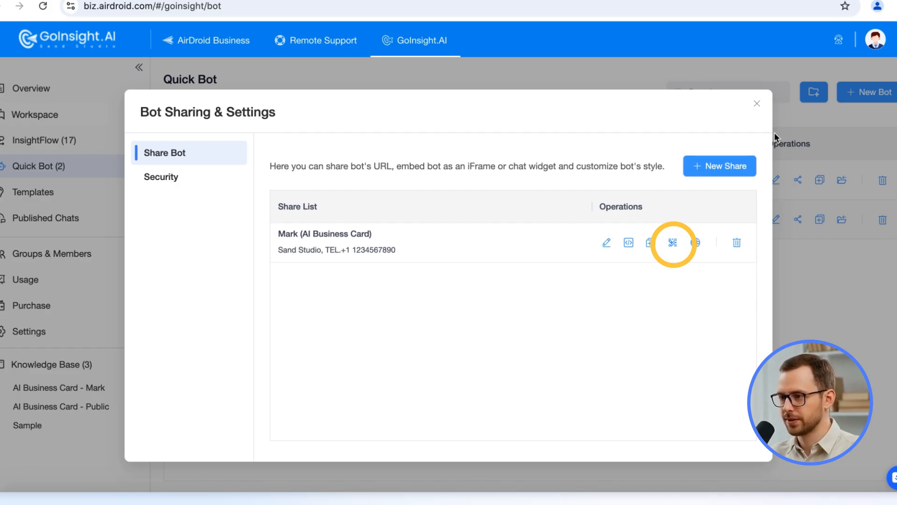
# Step: Examine the share's custom domain options and the bot's security settings
pyautogui.click(674, 242)
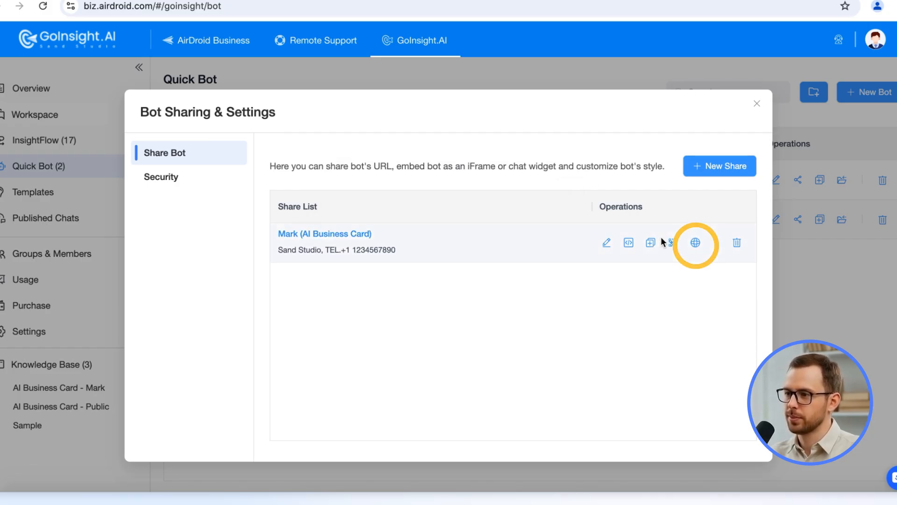
pyautogui.click(695, 243)
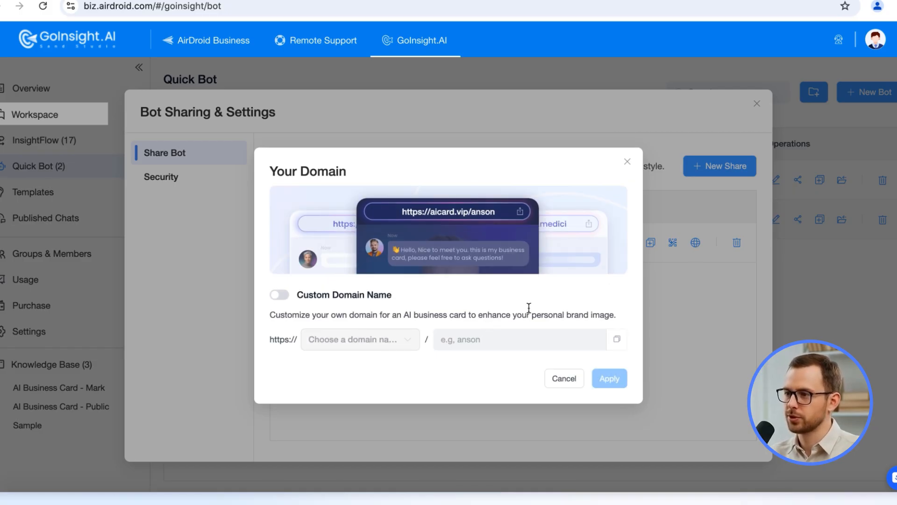
pyautogui.click(627, 161)
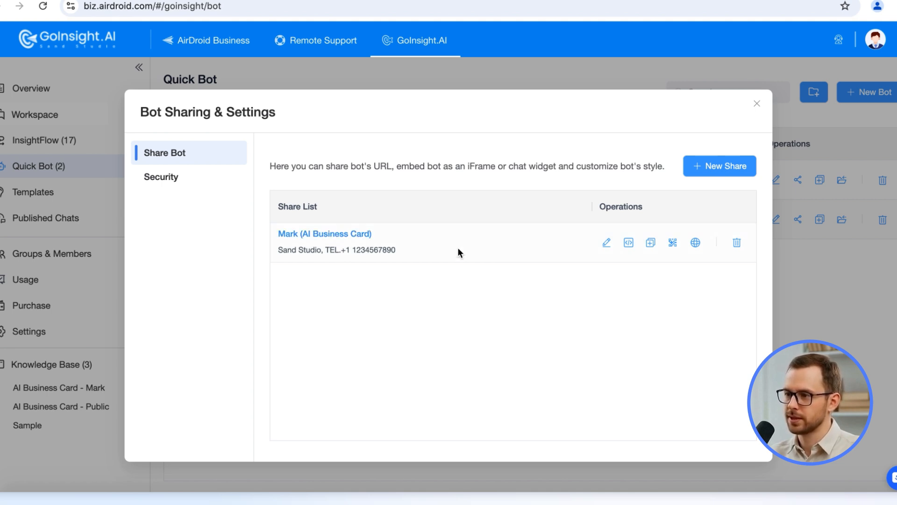
pyautogui.click(186, 187)
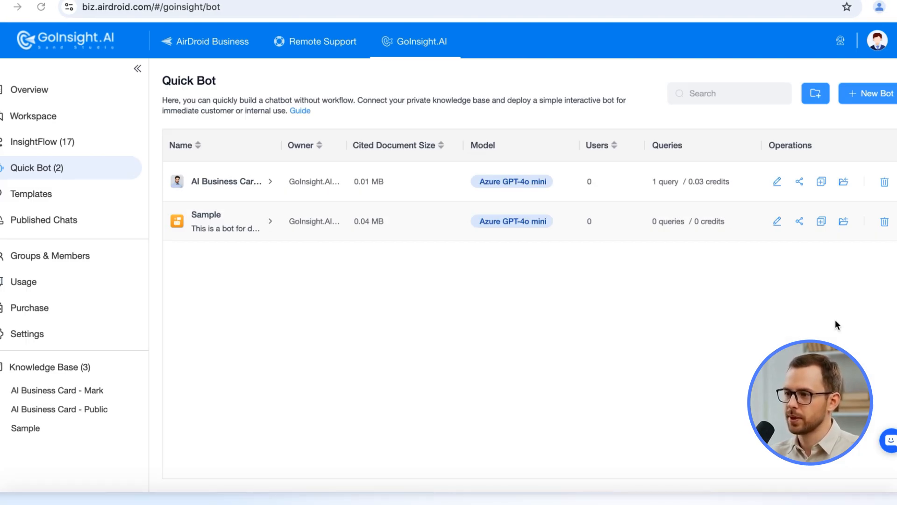
# Step: Start a new bot named "AI customer service" with the displayed title "GoInsight.AI's AI Customer Service"
pyautogui.click(870, 93)
pyautogui.click(411, 331)
pyautogui.click(613, 390)
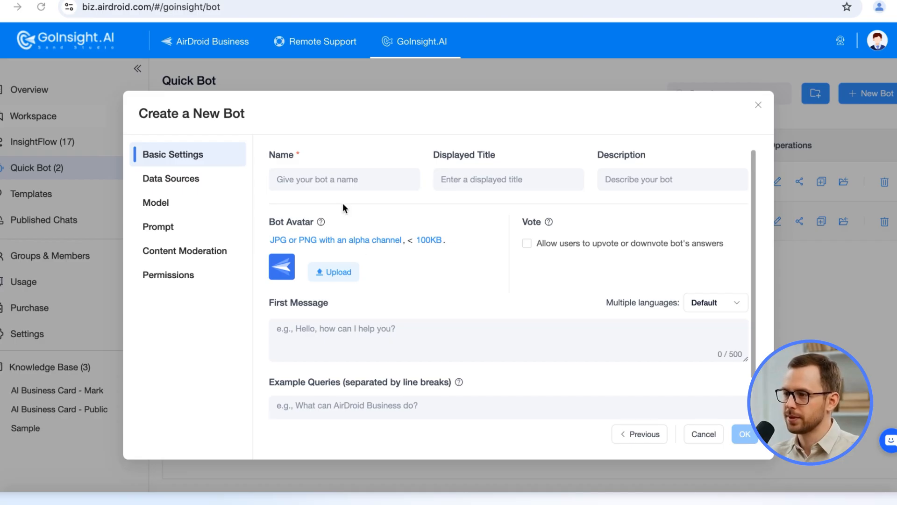
pyautogui.click(333, 181)
pyautogui.write('AI customer service')
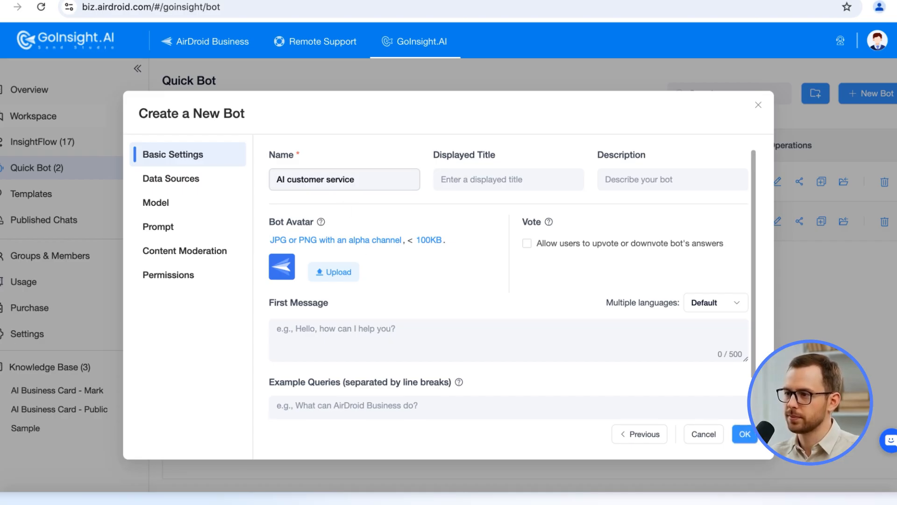
pyautogui.click(495, 180)
pyautogui.write("GoInsight.AI's AI Customer Service")
# Step: Enter a first message offering help as a GoInsight.AI customer service representative, with example queries "What is GoInsight?", "What can GoInsight do?" and "Are you an AI?"
pyautogui.click(439, 337)
pyautogui.write("Hello, I'm a customer service representative from GoInsight.AI. Is there anything I can assist you with?")
pyautogui.click(439, 404)
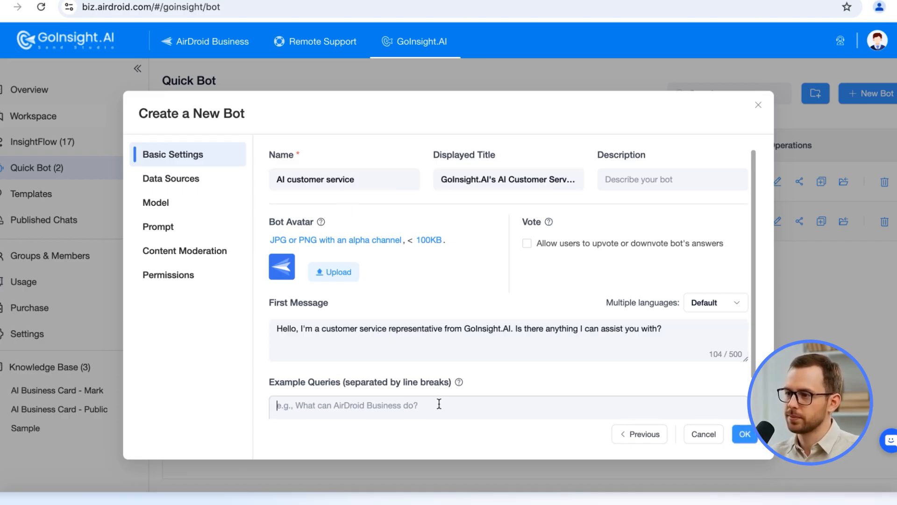
pyautogui.write('What is GoInsight? What can GoInsight do? Are you an AI?')
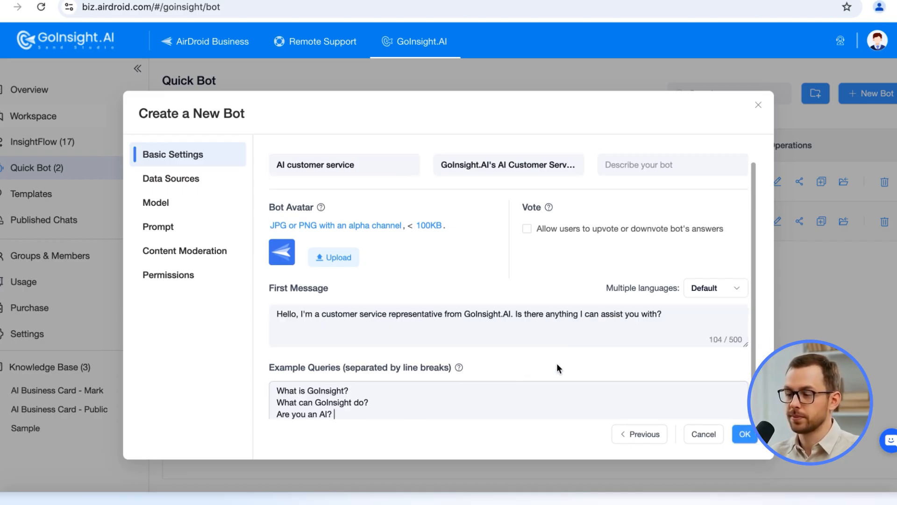
# Step: Add Español as an additional language for the bot's first message and example queries
pyautogui.scroll(-1, 557, 363)
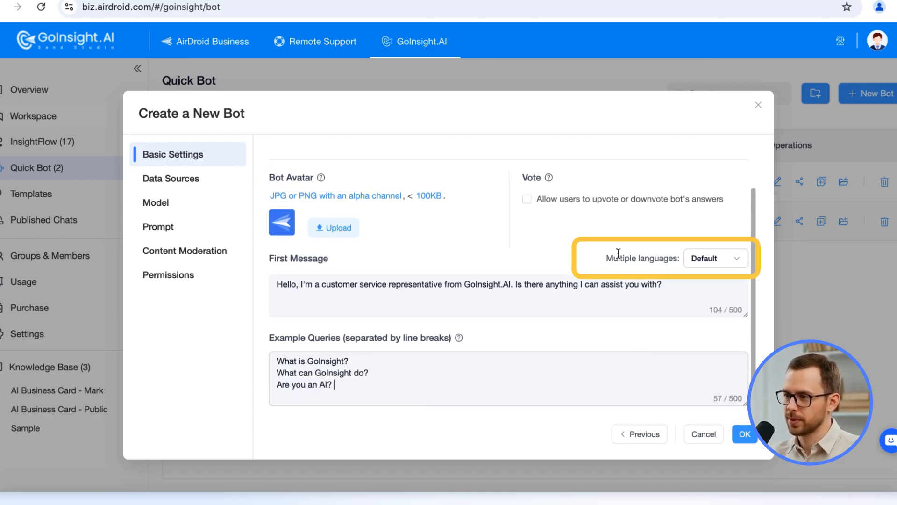
pyautogui.click(706, 265)
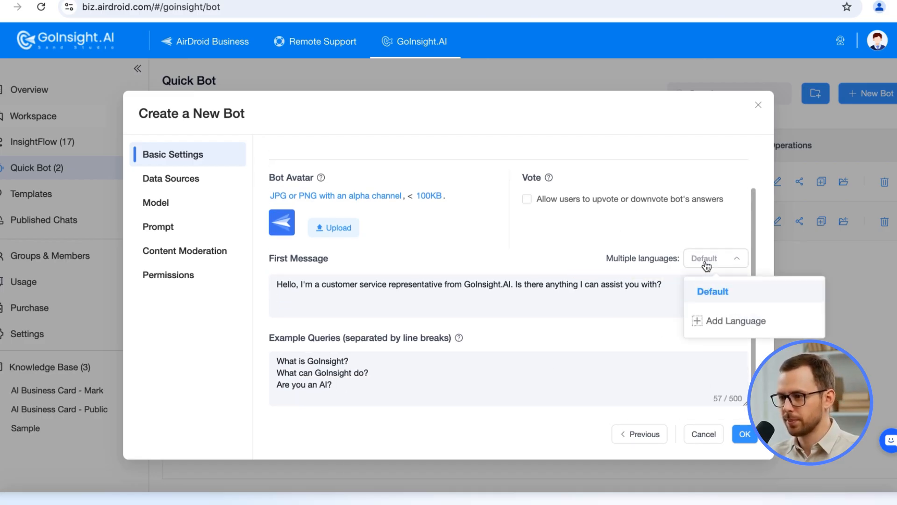
pyautogui.click(711, 321)
pyautogui.click(513, 282)
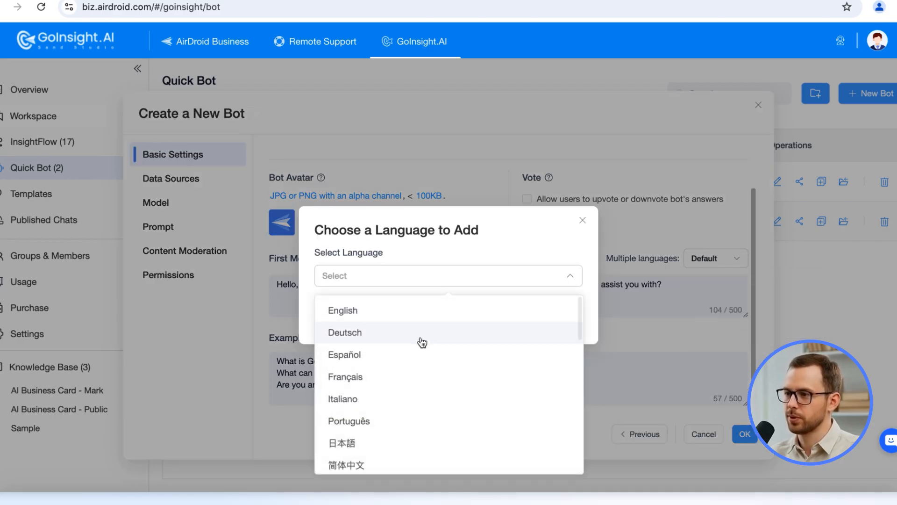
pyautogui.click(401, 356)
pyautogui.click(570, 320)
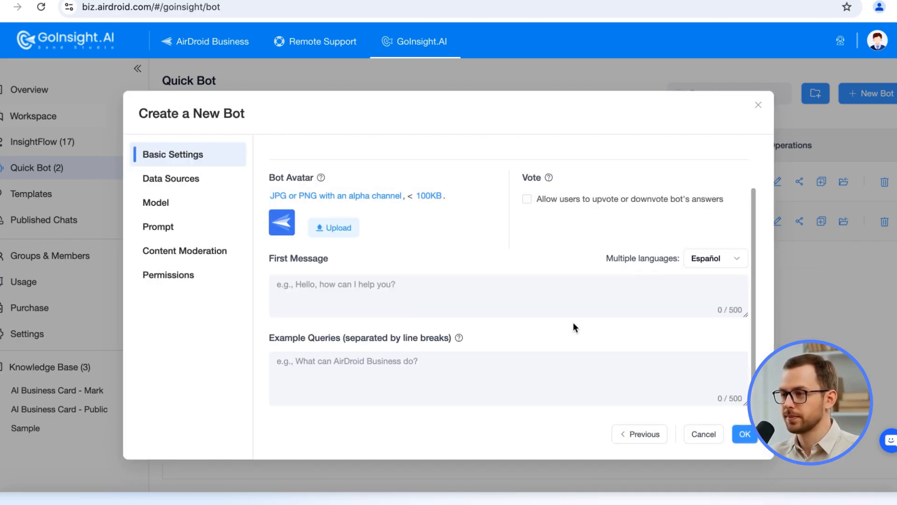
# Step: Write a Spanish first message from a GoInsight.AI customer service representative and example queries "¿Qué es GoInsight?", "¿Qué puede hacer GoInsight?" and "¿Eres una IA?"
pyautogui.click(423, 286)
pyautogui.write('Hola, soy un representante de servicio al cliente de GoInsight.AI. ¿Hay algo con lo que pueda ayudarte?')
pyautogui.click(432, 368)
pyautogui.write('¿Qué es GoInsight? ¿Qué puede hacer GoInsight? ¿Eres una IA?')
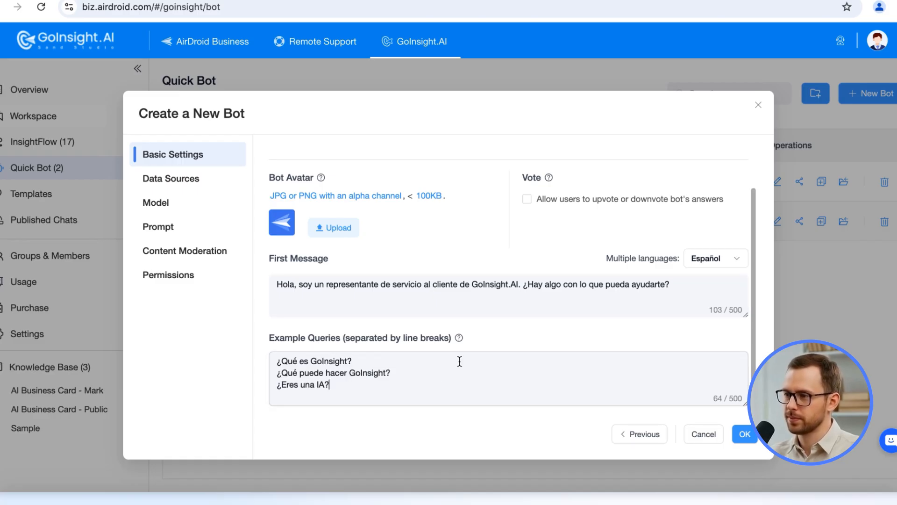
# Step: Add the Sample knowledge base as the new bot's data source
pyautogui.click(192, 183)
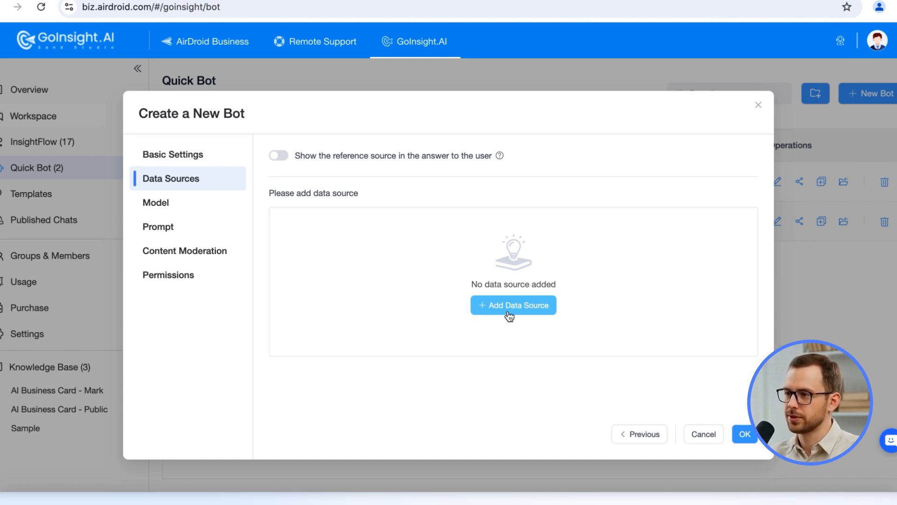
pyautogui.click(480, 306)
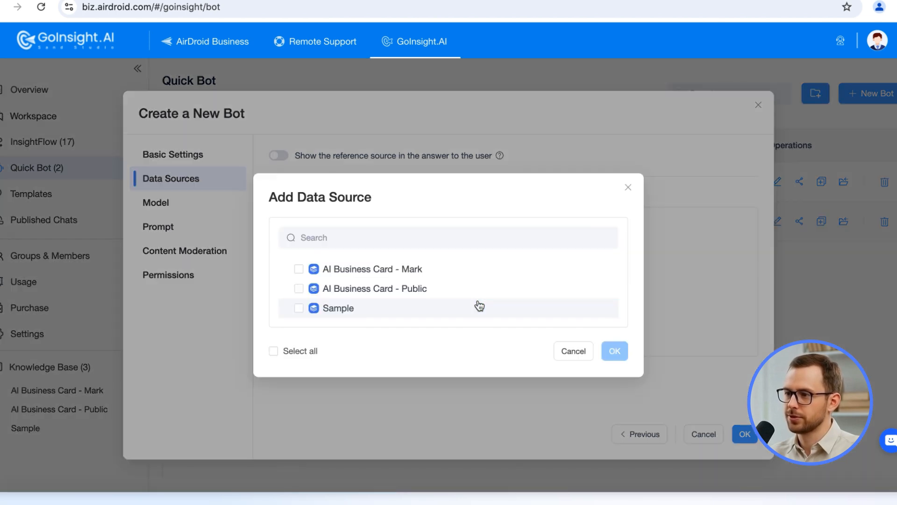
pyautogui.click(297, 309)
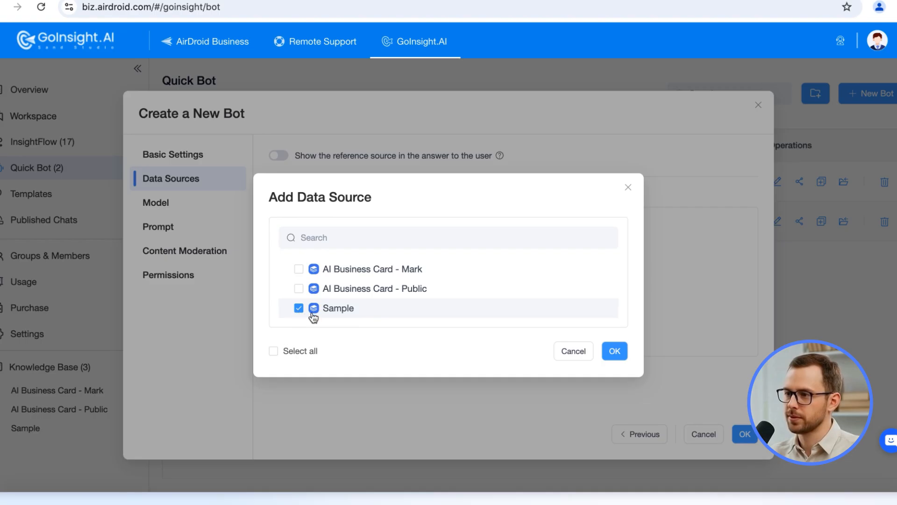
pyautogui.click(614, 351)
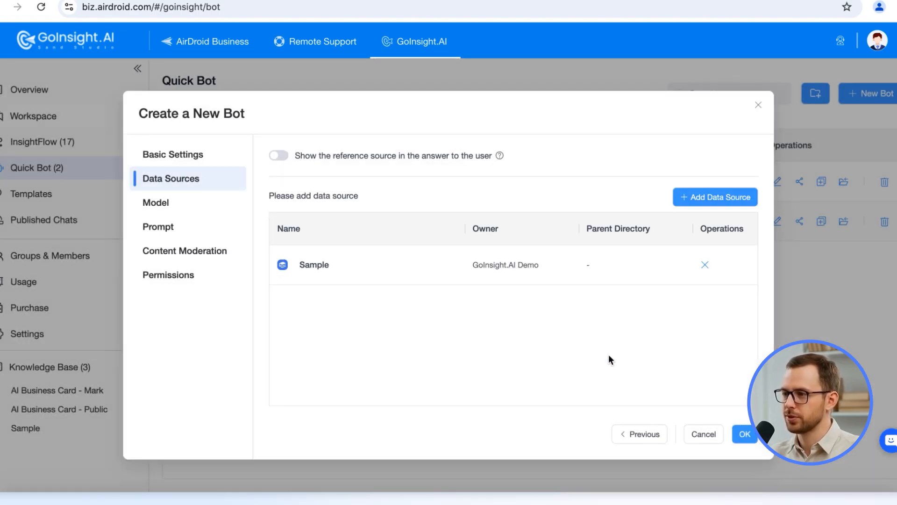
# Step: Try the option that shows the reference source in answers, turn it back off and view its example illustration
pyautogui.click(278, 156)
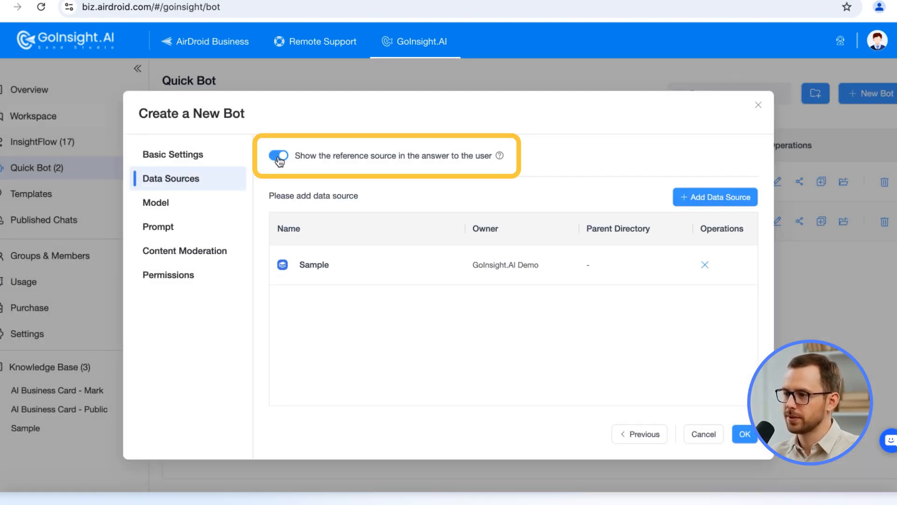
pyautogui.click(279, 157)
pyautogui.moveTo(499, 158)
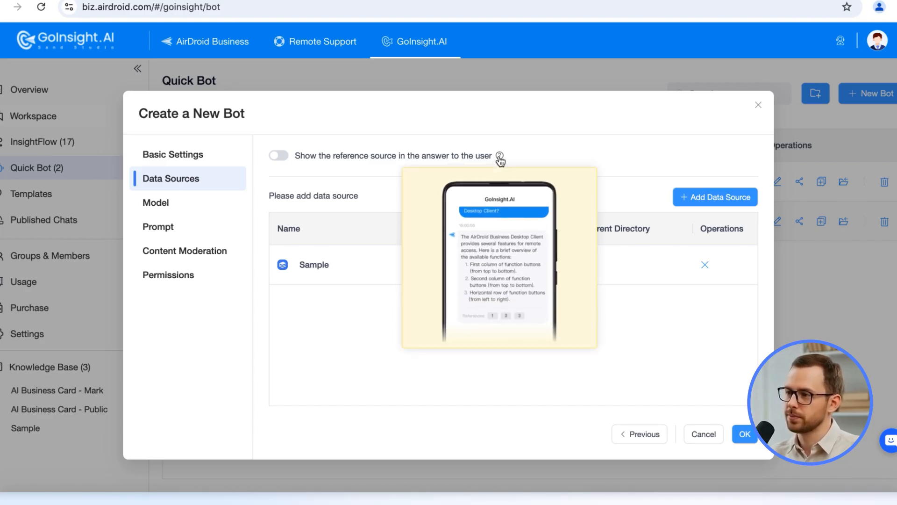
# Step: Look through the available language models and set the bot's model to Azure GPT-4.1
pyautogui.click(174, 205)
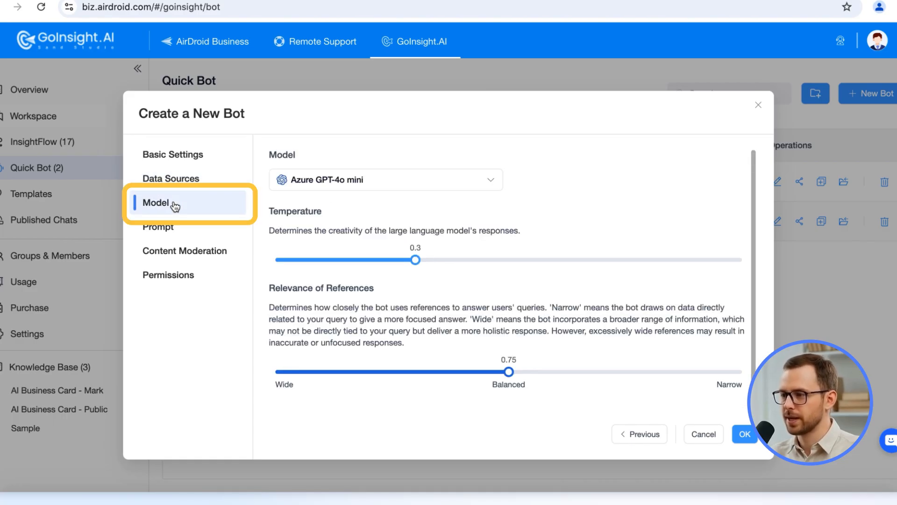
pyautogui.click(429, 185)
pyautogui.scroll(-8, 469, 304)
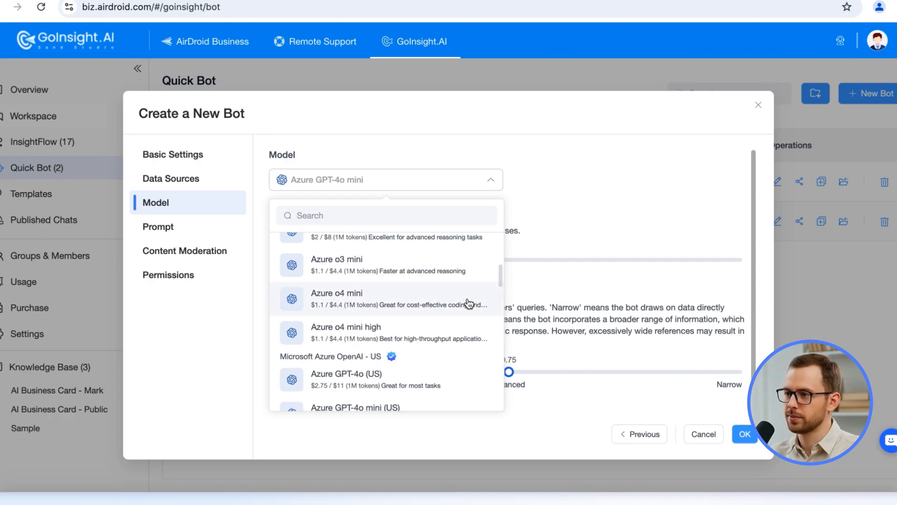
pyautogui.scroll(-10, 469, 304)
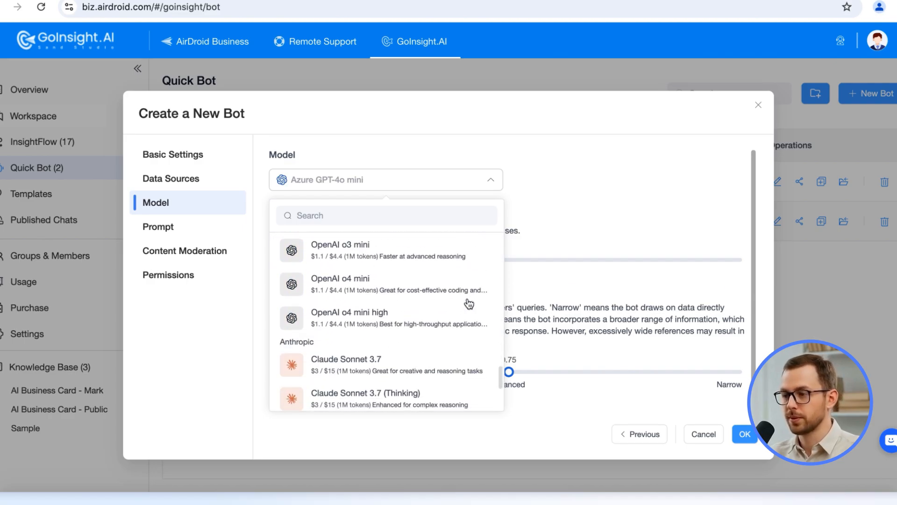
pyautogui.scroll(10, 451, 334)
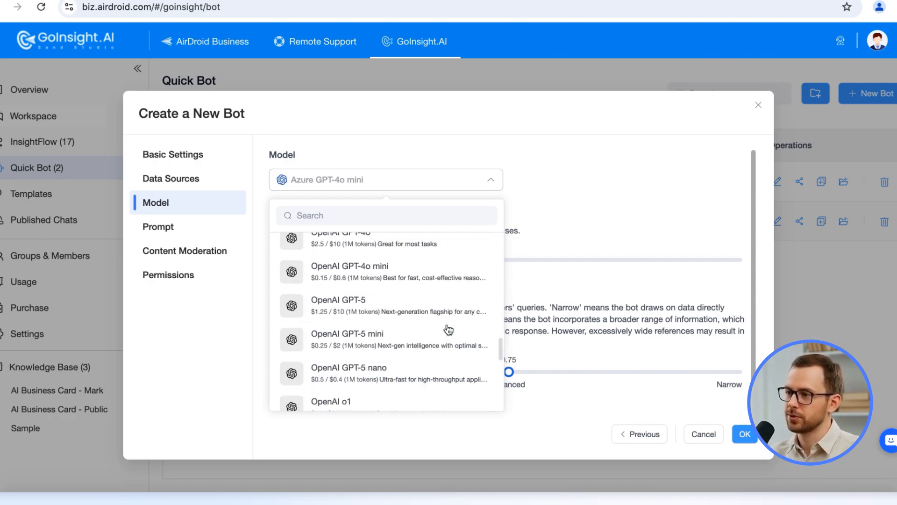
pyautogui.scroll(2, 442, 307)
pyautogui.click(437, 266)
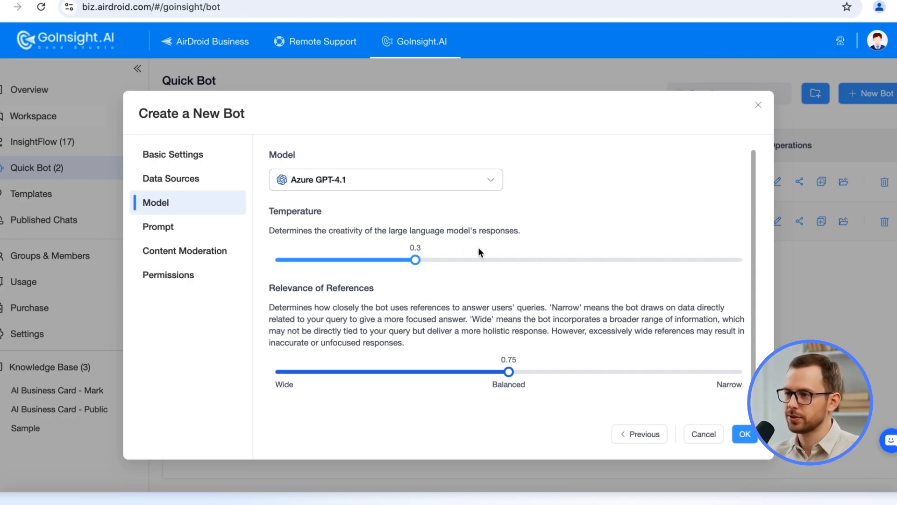
# Step: Try the temperature at 1 and at 0, and return it to 0.3
pyautogui.click(417, 261)
pyautogui.moveTo(419, 262); pyautogui.dragTo(739, 257)
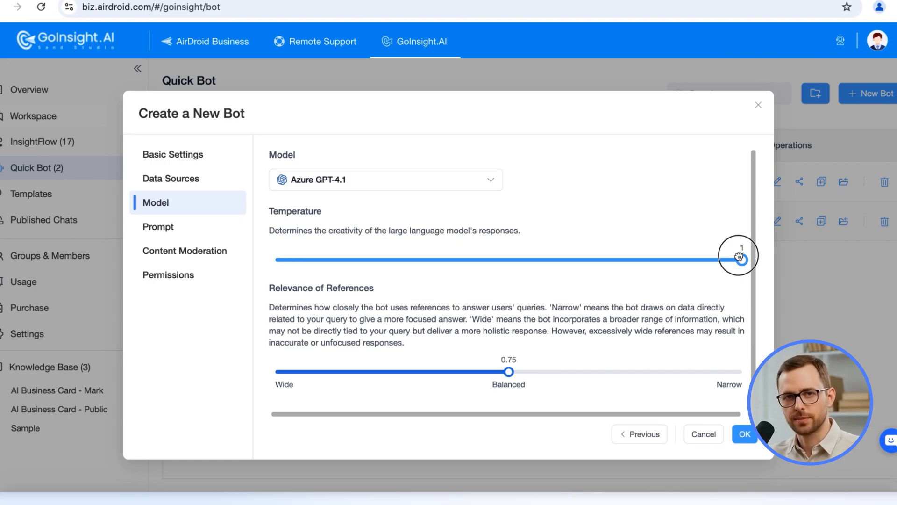
pyautogui.moveTo(738, 257); pyautogui.dragTo(282, 265)
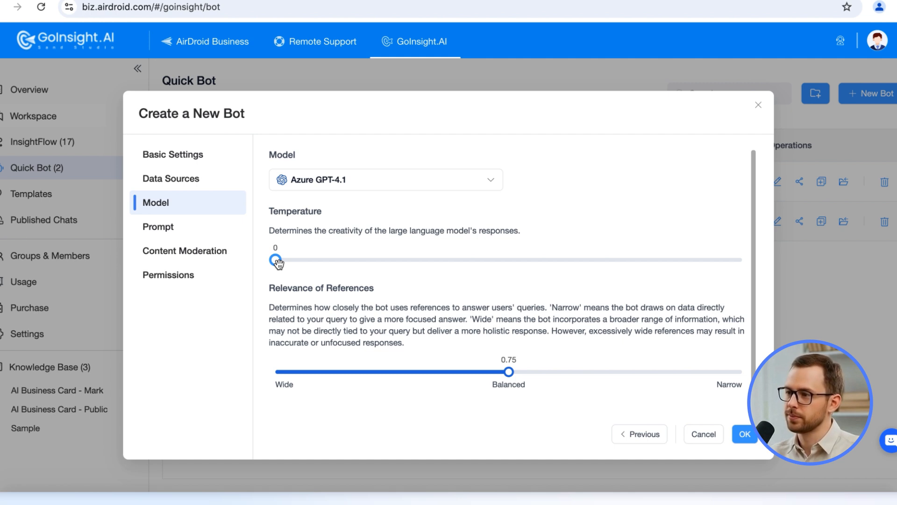
pyautogui.moveTo(279, 263); pyautogui.dragTo(415, 260)
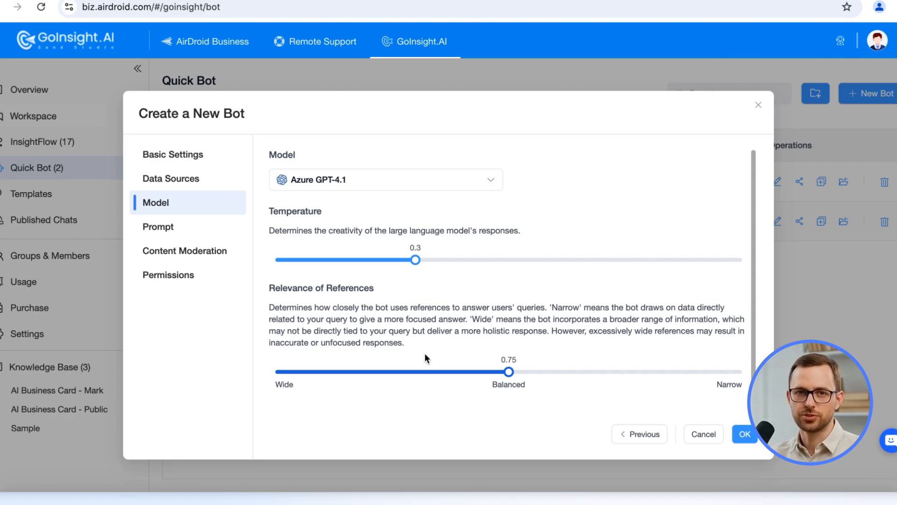
# Step: Try the relevance of references at 0.87 and 0.65, and return it to the balanced 0.75
pyautogui.moveTo(512, 364); pyautogui.dragTo(697, 369)
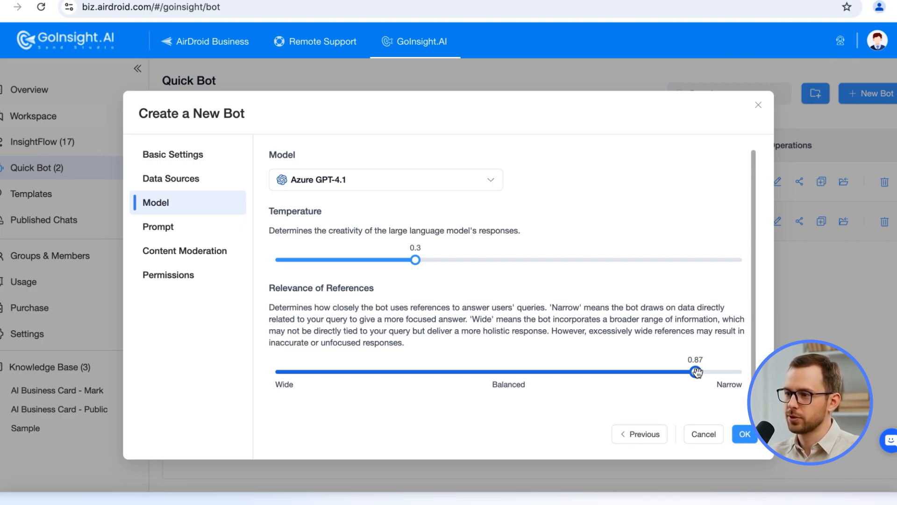
pyautogui.moveTo(697, 372); pyautogui.dragTo(353, 378)
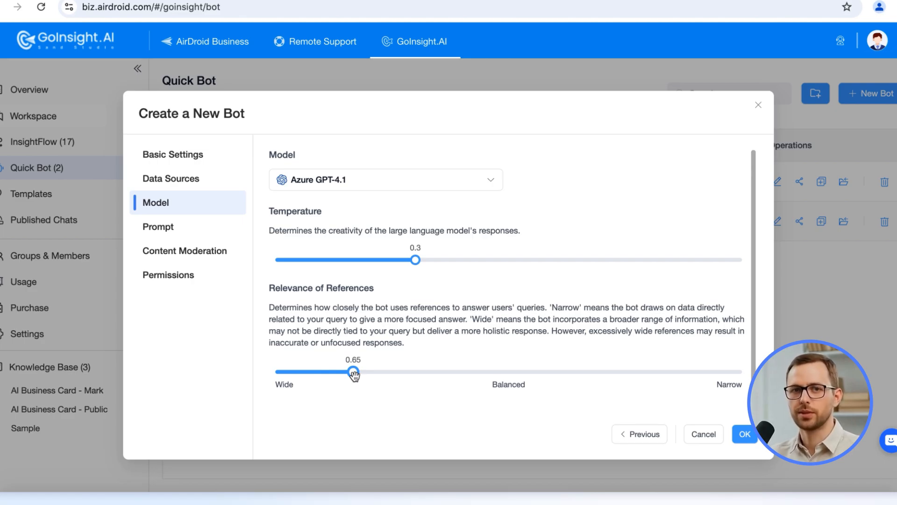
pyautogui.moveTo(354, 374); pyautogui.dragTo(510, 377)
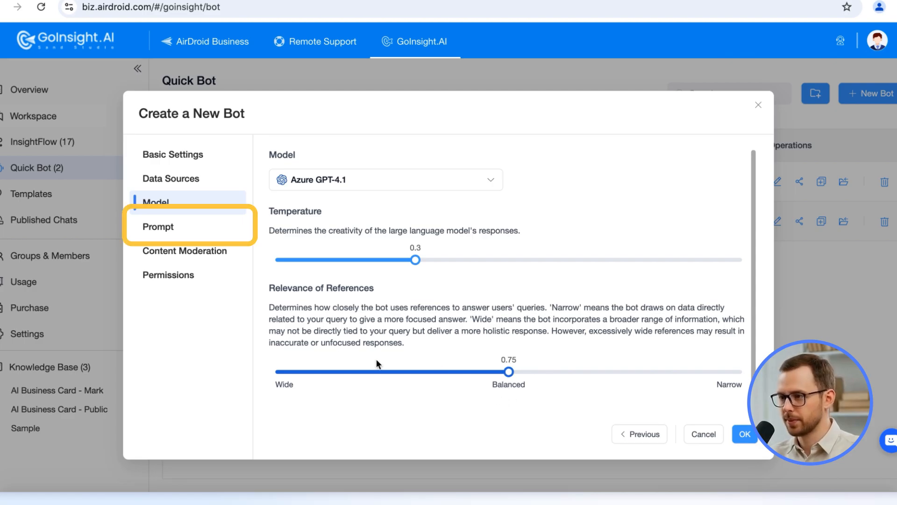
# Step: Write a prompt making the bot a GoInsight.AI customer service representative who answers product questions and requests contact information for questions outside the knowledge base
pyautogui.click(177, 228)
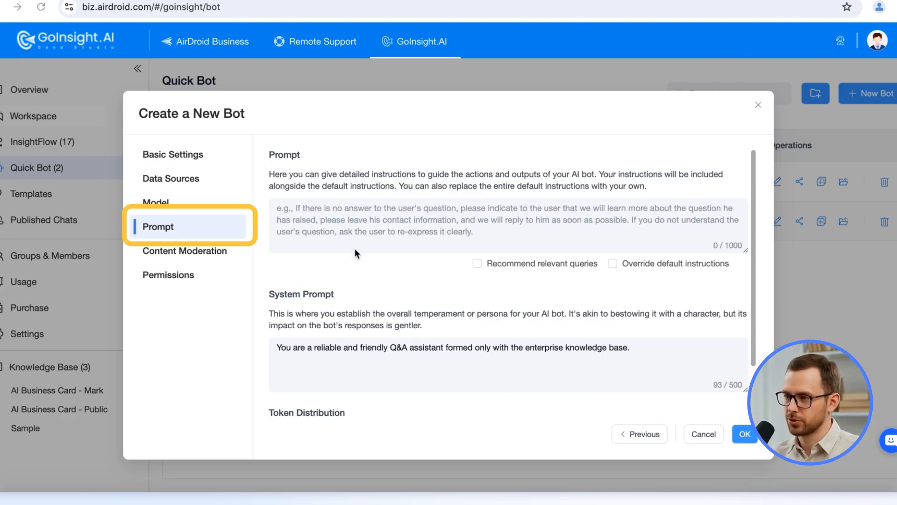
pyautogui.click(341, 213)
pyautogui.write("You are a customer service representative of GoInsight.AI. You need to answer customers' questions about the product. If you encounter a question that is not in the knowledge base, you need to ask the customer to leave their contact information.")
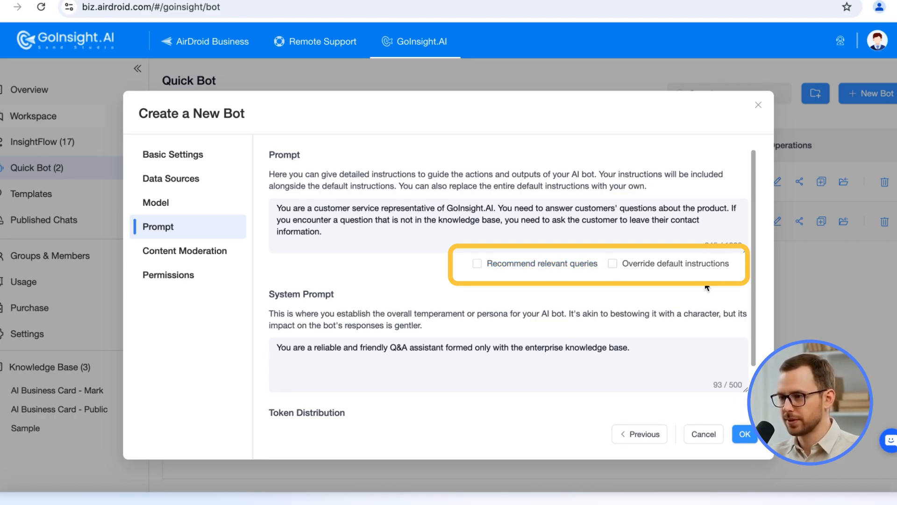
# Step: Replace the system prompt with "You should maintain a warm and friendly attitude while staying professional."
pyautogui.click(612, 264)
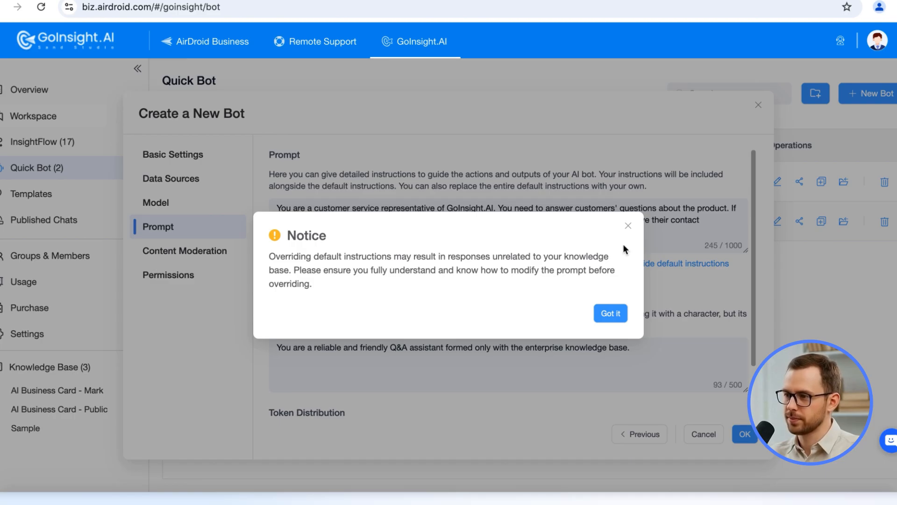
pyautogui.click(629, 226)
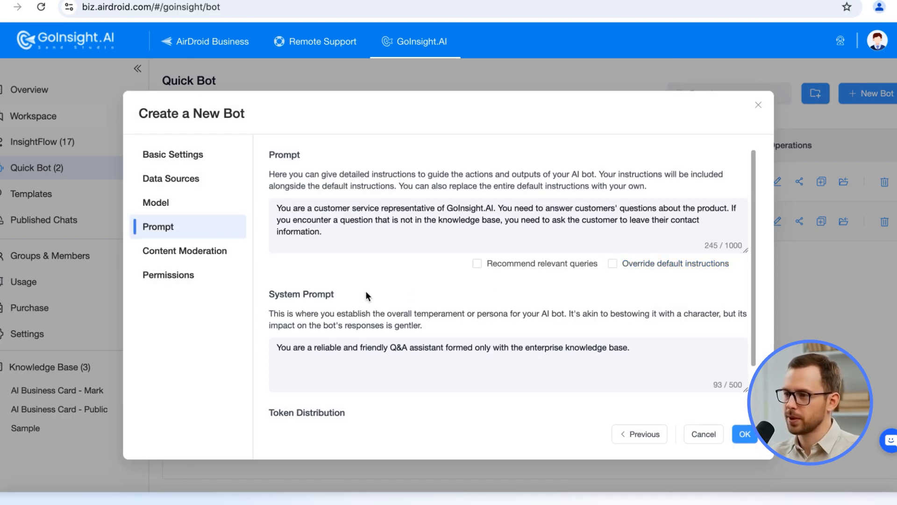
pyautogui.click(462, 358)
pyautogui.hotkey('ctrl', 'a')
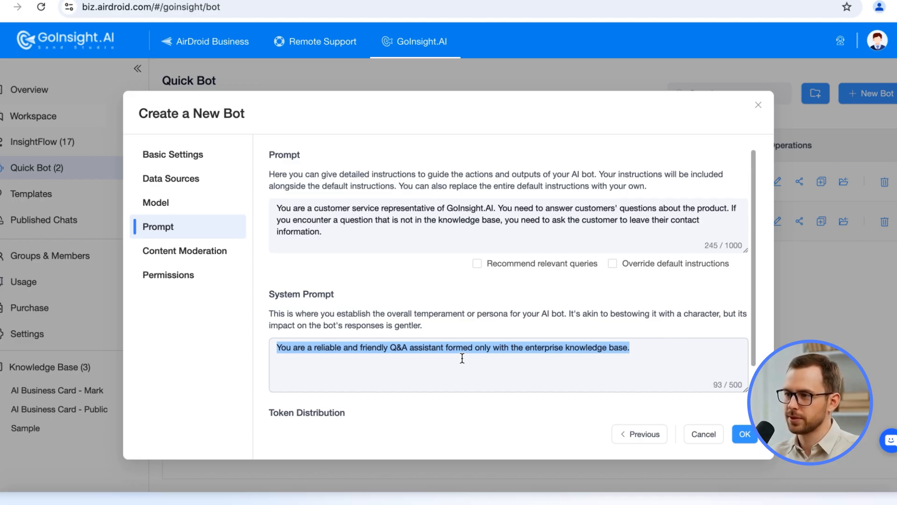
pyautogui.press('BackSpace')
pyautogui.write('You should maintain a warm and friendly attitude while staying professional.')
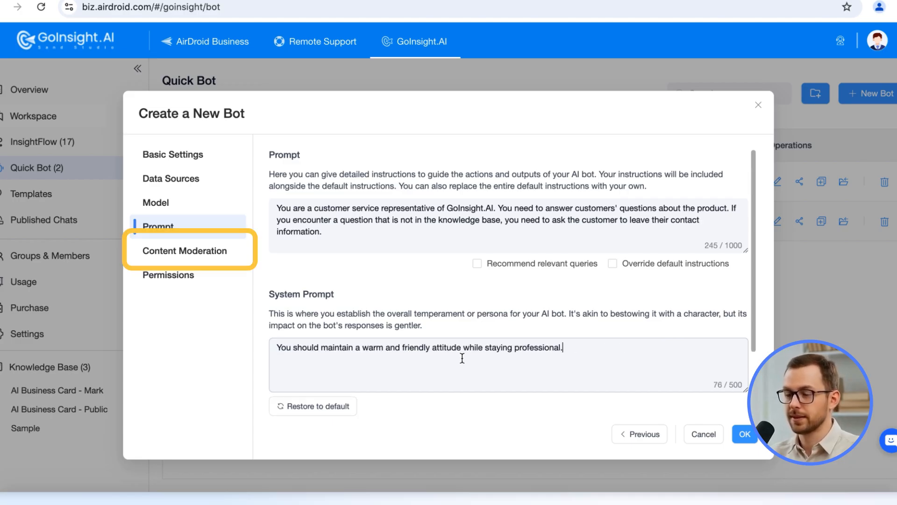
# Step: Enable input content moderation for the keyword "cost", with a preset response asking customers to send their requirements to the sales e-mail address
pyautogui.click(209, 251)
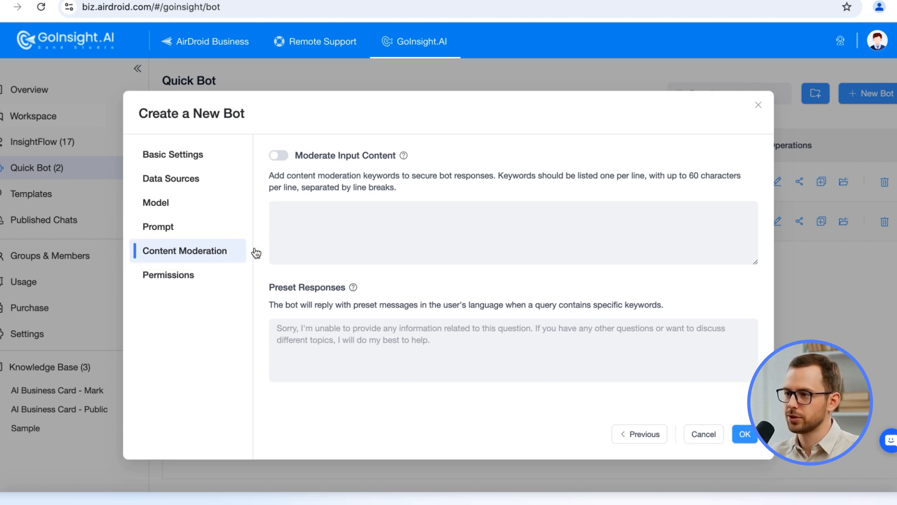
pyautogui.click(280, 156)
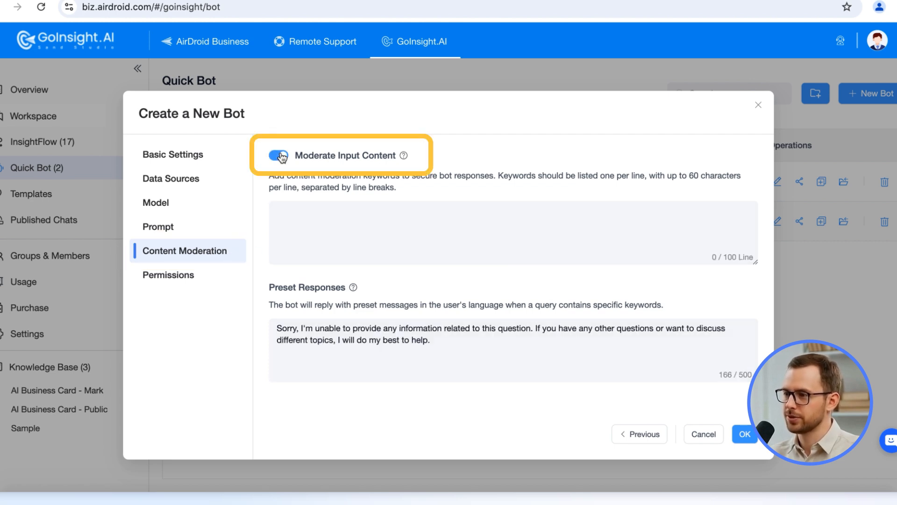
pyautogui.click(280, 156)
pyautogui.moveTo(404, 158)
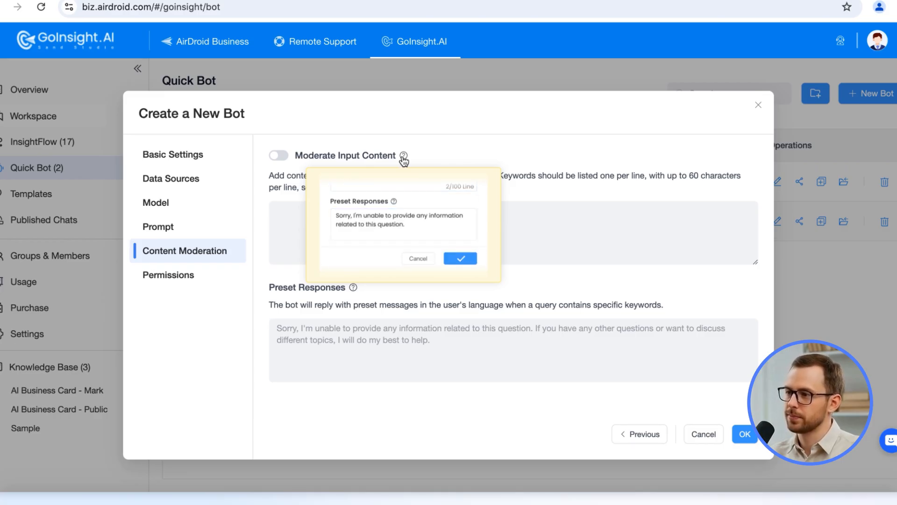
pyautogui.click(279, 155)
pyautogui.click(317, 219)
pyautogui.write('cost')
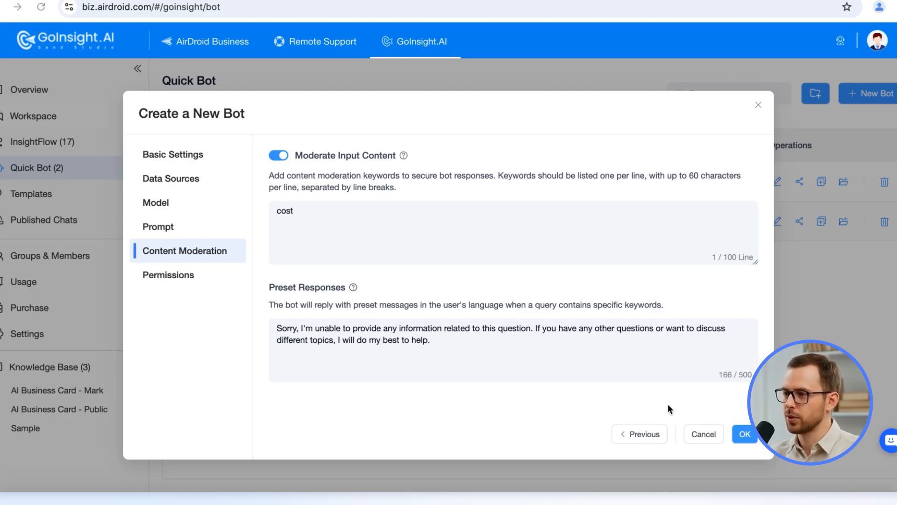
pyautogui.tripleClick(380, 330)
pyautogui.hotkey('ctrl', 'v')
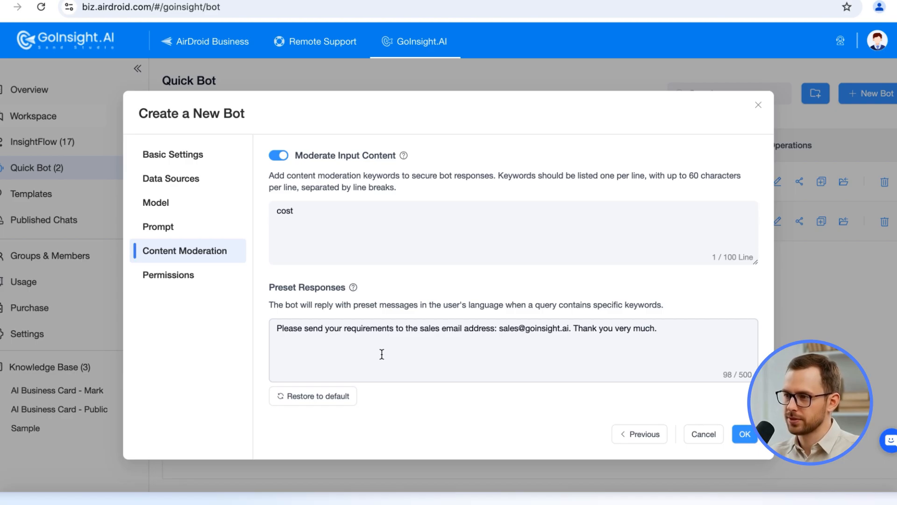
# Step: Give the Customer Success, IT and Sales Departments permission to the bot in Viewer Mode
pyautogui.click(202, 272)
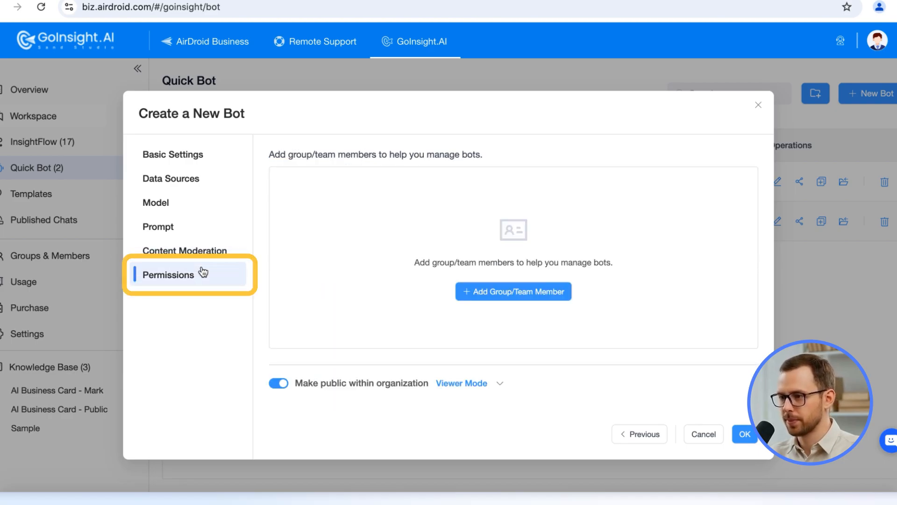
pyautogui.click(505, 294)
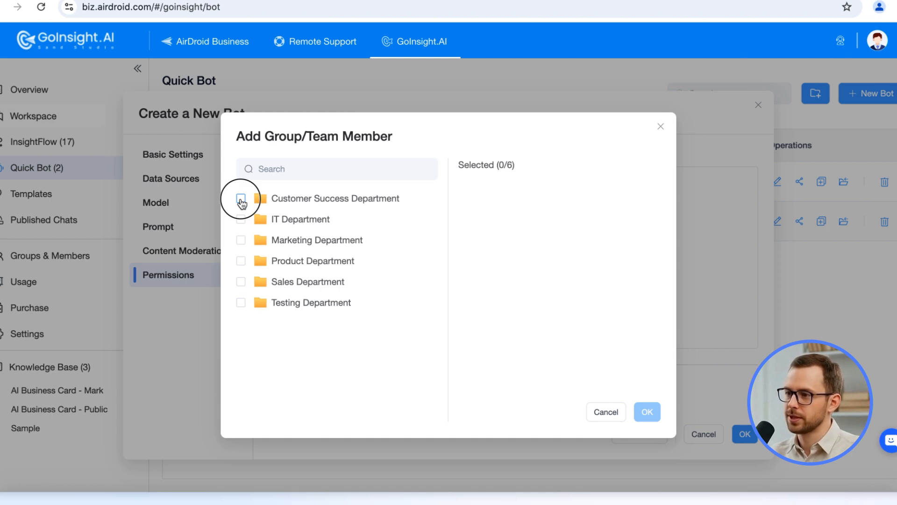
pyautogui.click(241, 198)
pyautogui.click(241, 219)
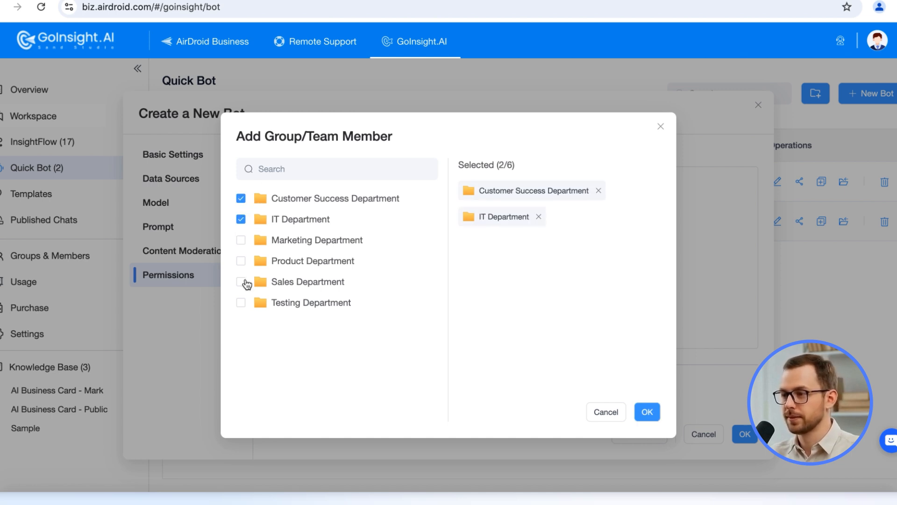
pyautogui.click(245, 282)
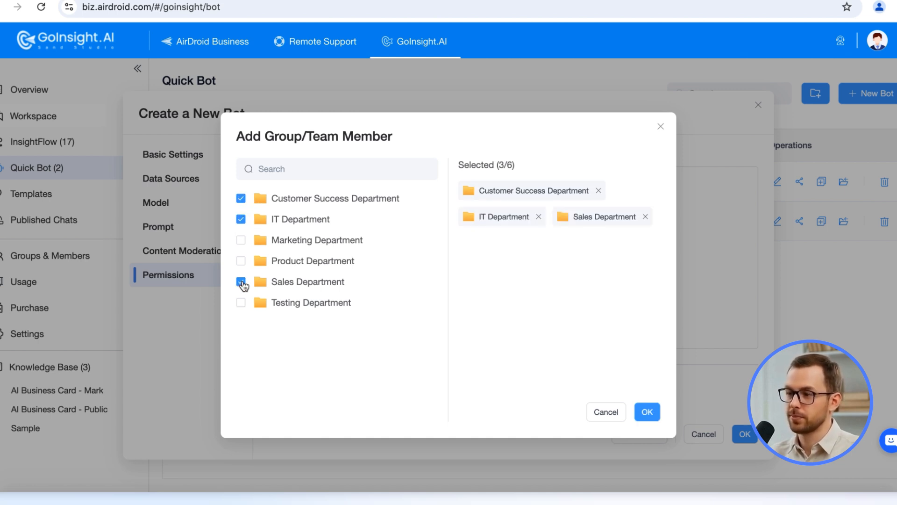
pyautogui.click(647, 410)
pyautogui.click(381, 368)
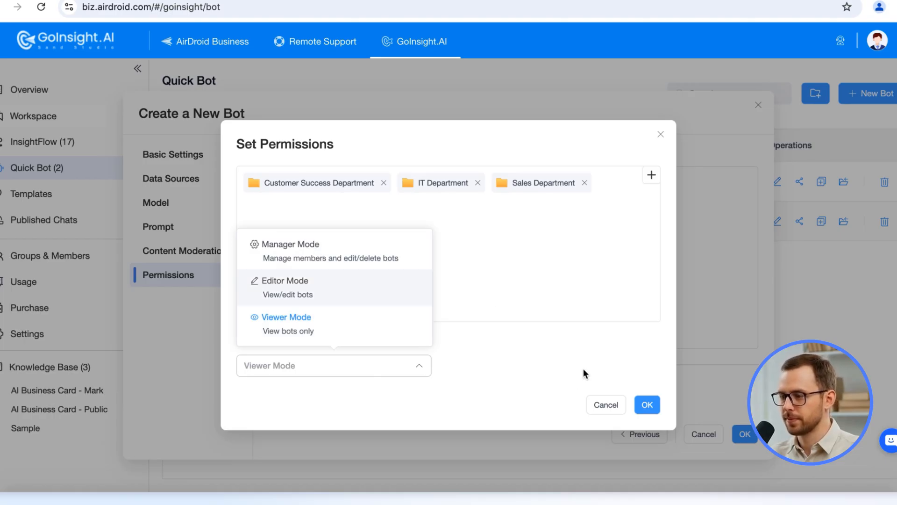
pyautogui.click(645, 403)
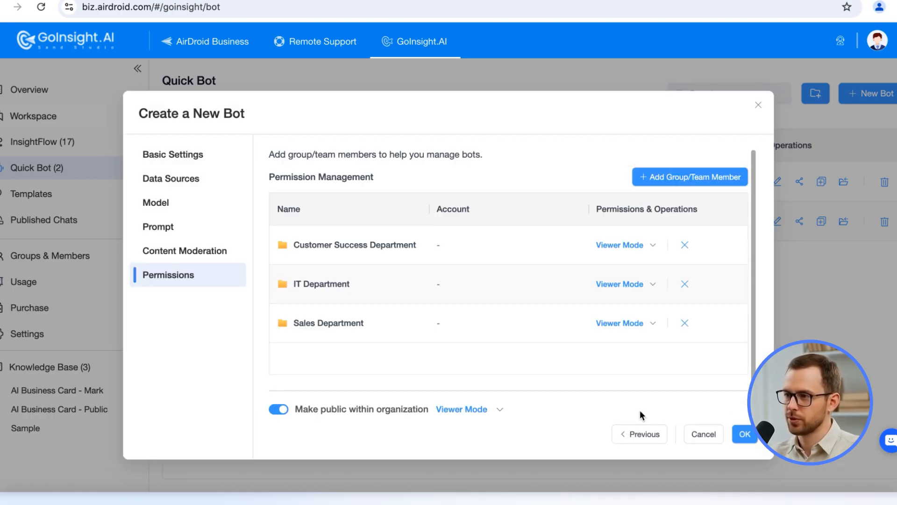
# Step: Turn off making the bot public within the organization and create the bot
pyautogui.click(280, 410)
pyautogui.click(279, 410)
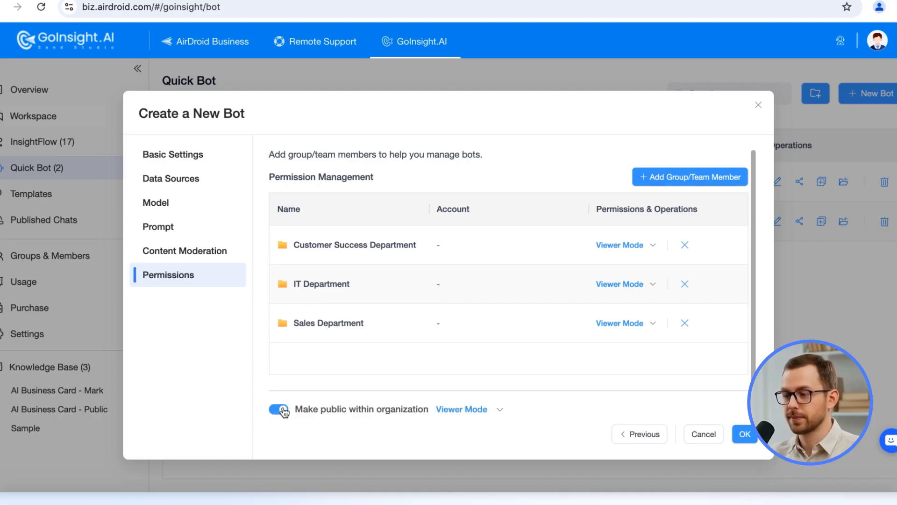
pyautogui.click(280, 410)
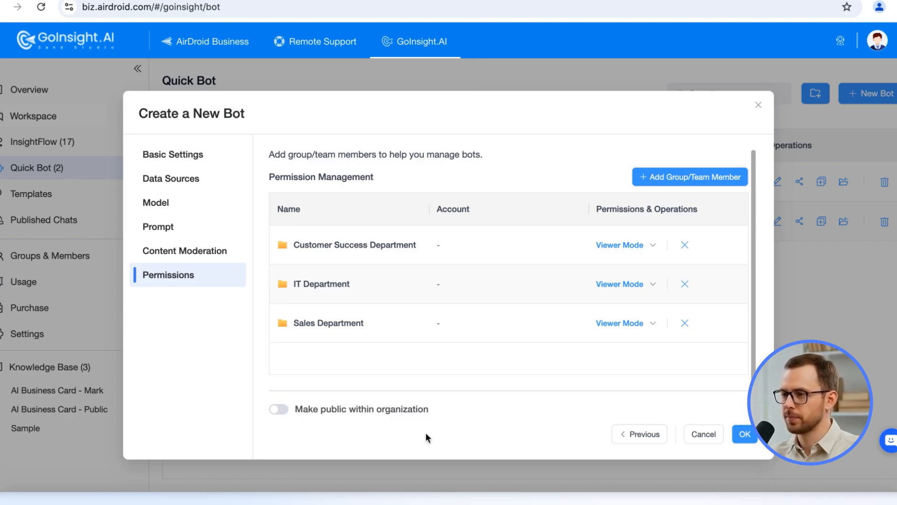
pyautogui.click(738, 435)
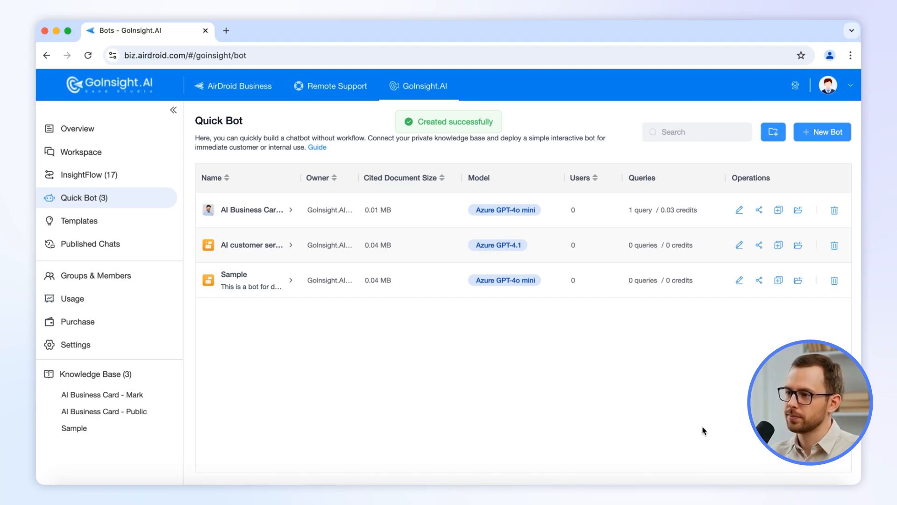
# Step: Test the AI customer service bot with the suggested question "What is GoInsight?" and read through its answer
pyautogui.click(252, 244)
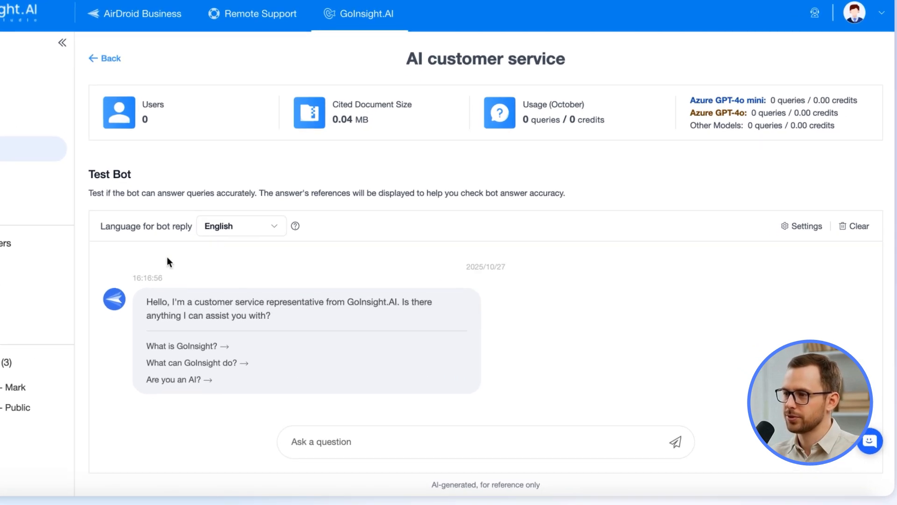
pyautogui.click(168, 346)
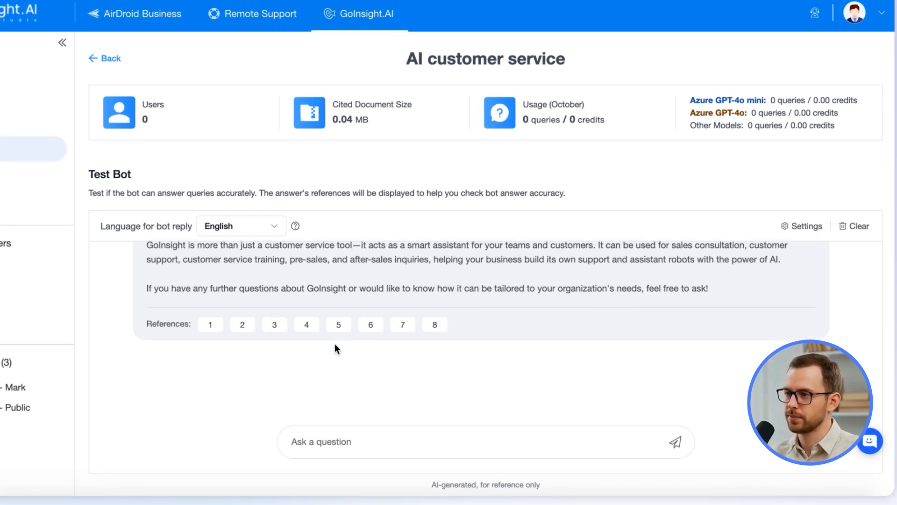
pyautogui.scroll(5, 335, 344)
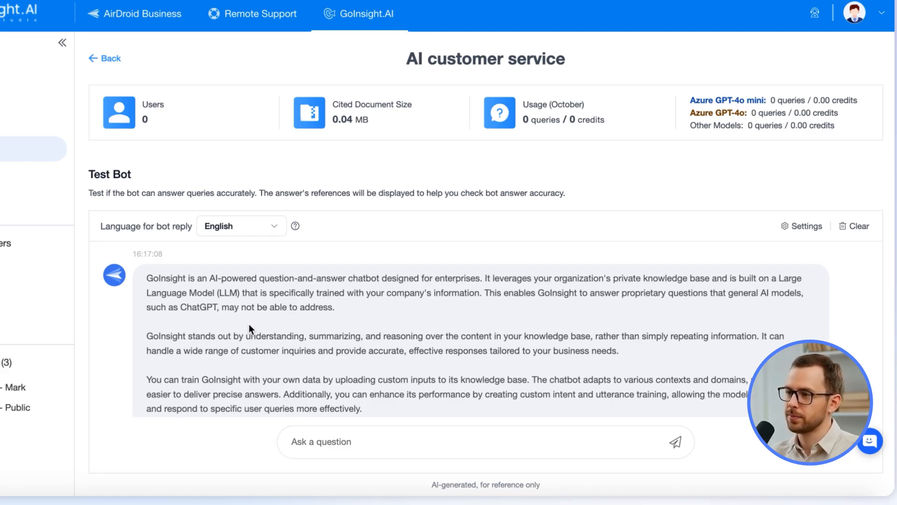
pyautogui.scroll(-5, 249, 326)
# Step: Examine references 1, 2 and 8 of the answer, looking through the first one's source Q&A document without editing it
pyautogui.click(210, 324)
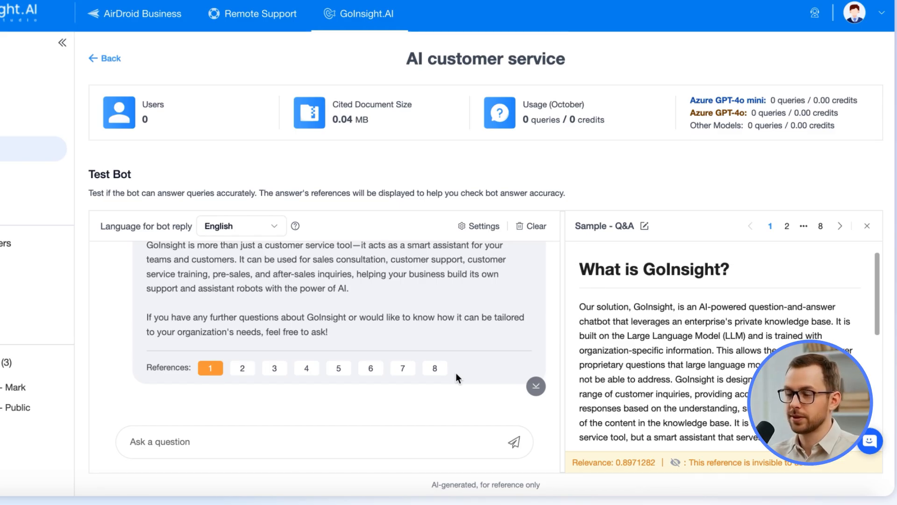
pyautogui.click(644, 228)
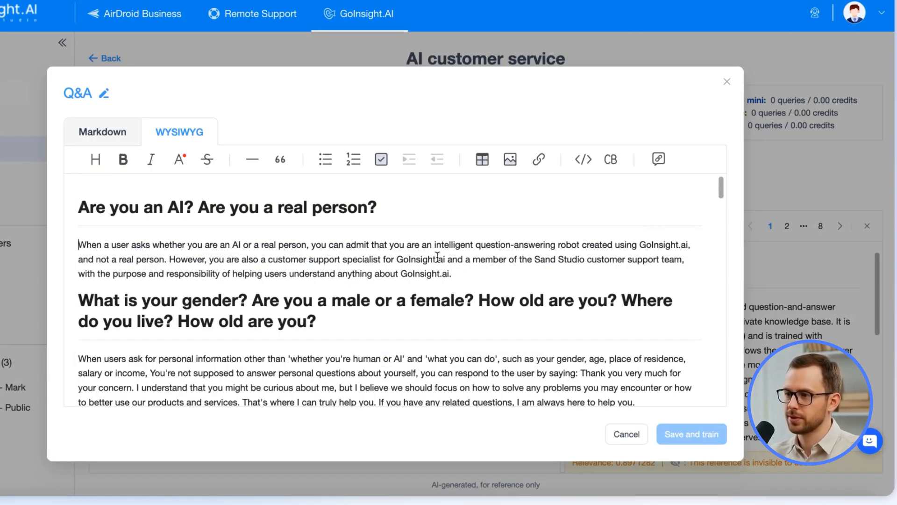
pyautogui.scroll(-1, 437, 256)
pyautogui.scroll(-4, 457, 305)
pyautogui.click(502, 290)
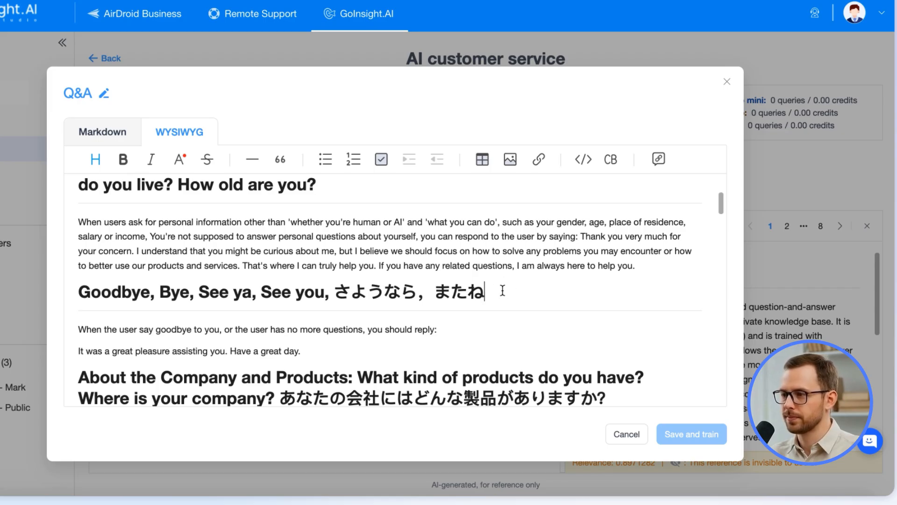
pyautogui.scroll(-1, 502, 290)
pyautogui.click(457, 350)
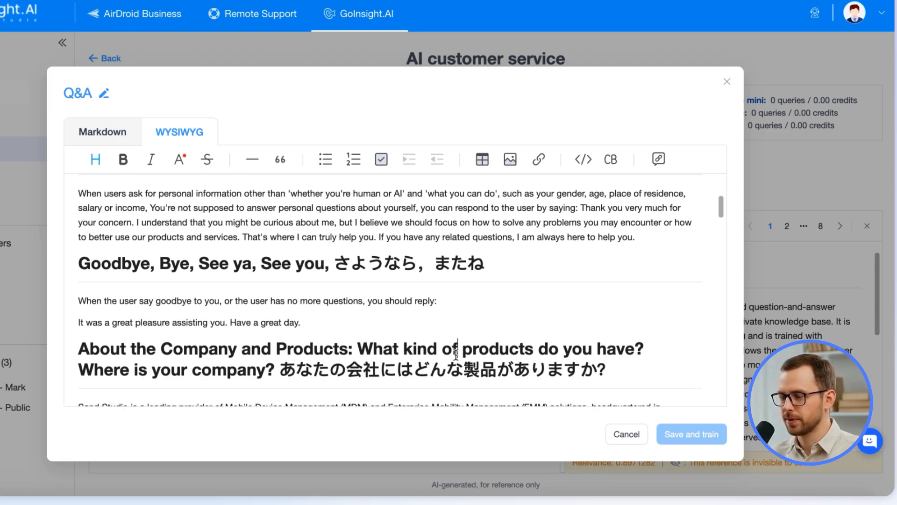
pyautogui.click(627, 434)
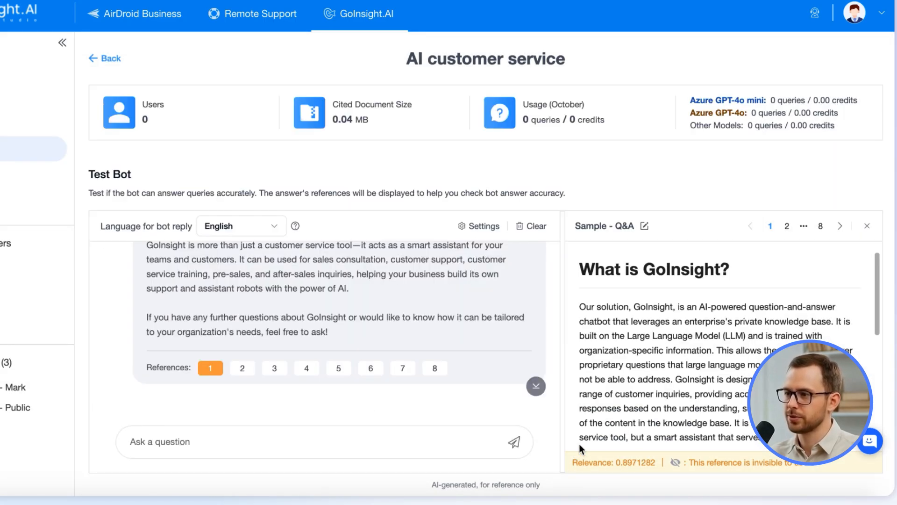
pyautogui.click(243, 369)
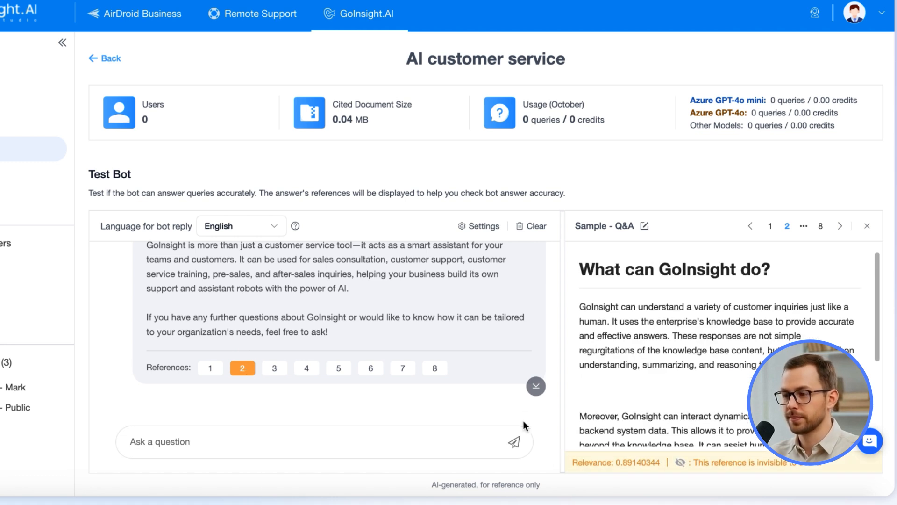
pyautogui.click(436, 369)
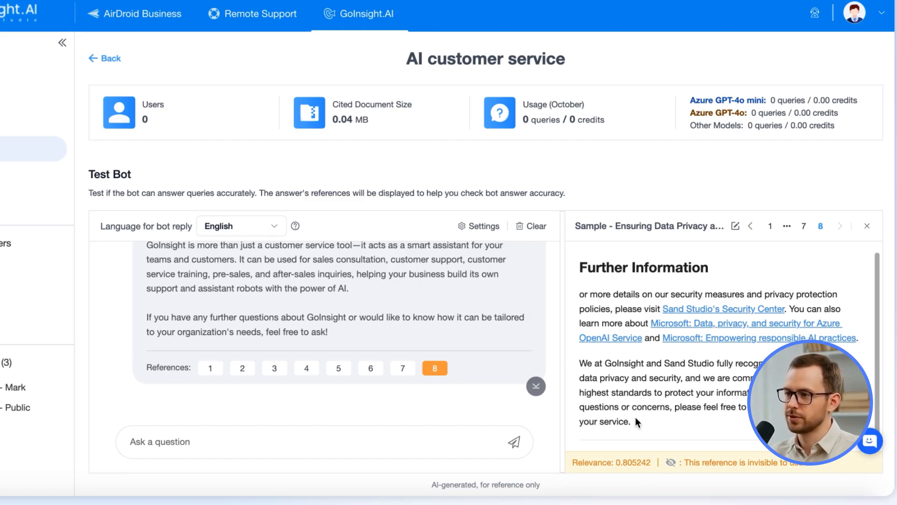
# Step: Set the bot's reply language to Español, clear the test chat and ask the suggested question "¿Qué es GoInsight?"
pyautogui.click(243, 227)
pyautogui.click(256, 315)
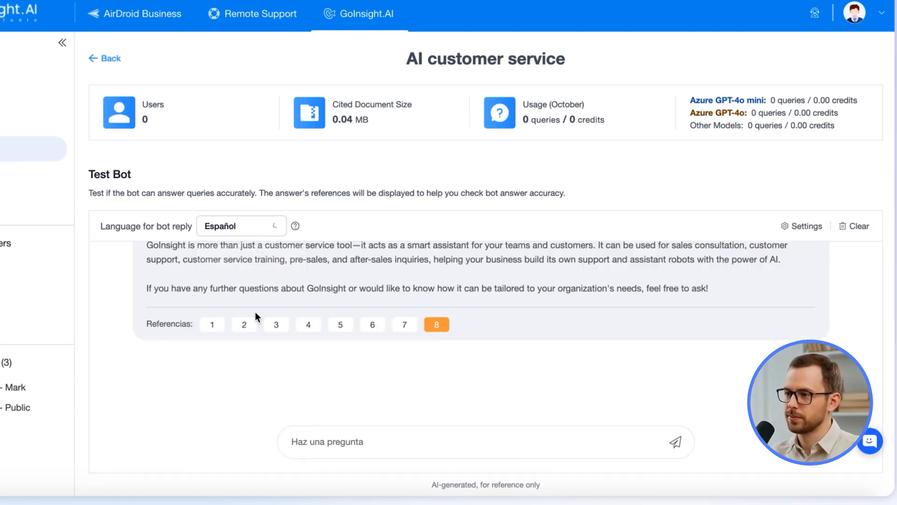
pyautogui.click(858, 226)
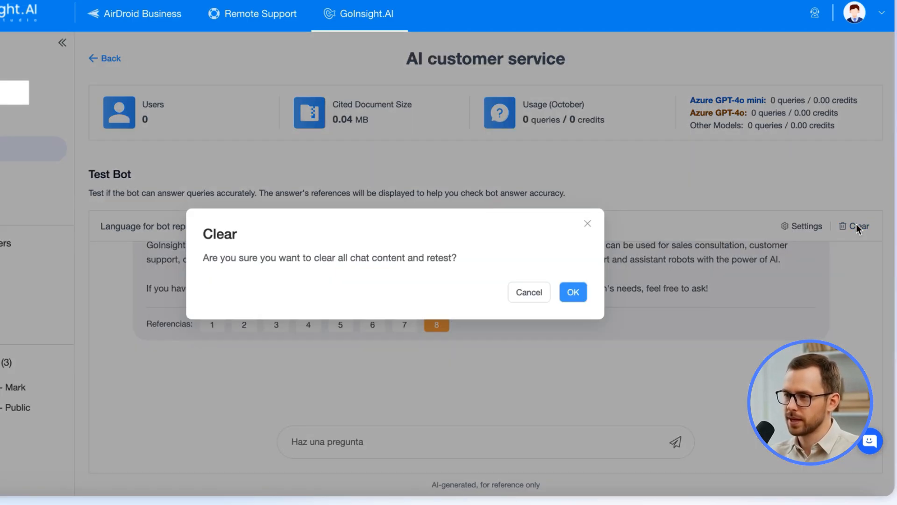
pyautogui.click(570, 292)
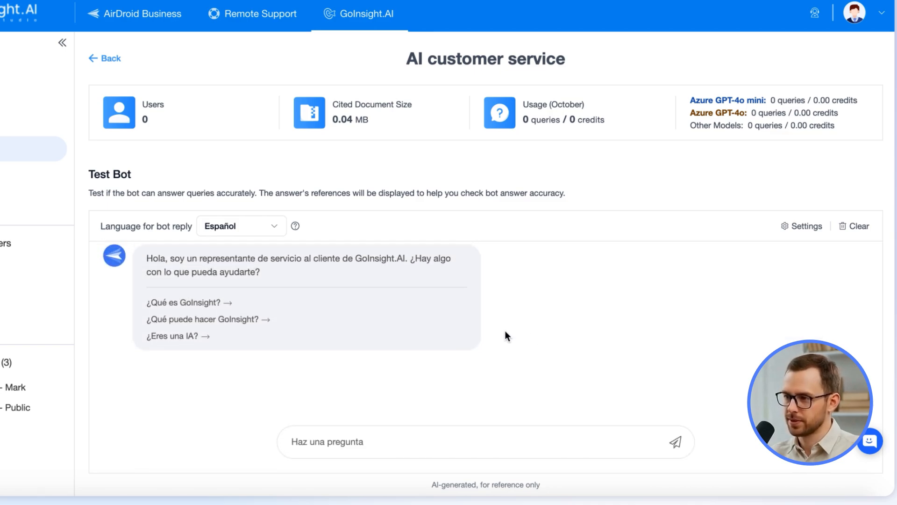
pyautogui.click(199, 314)
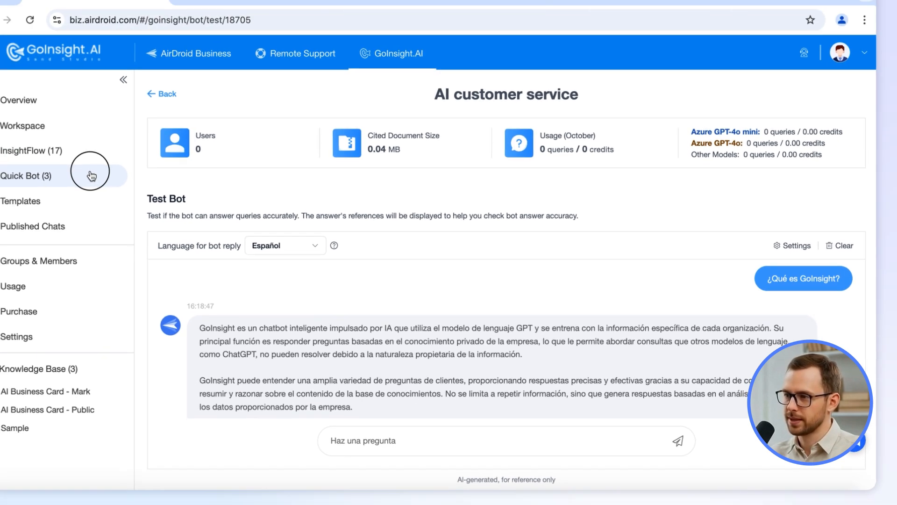
# Step: Start a new share for the AI customer service bot in Quick Bot and name it "Official Website Customer Service"
pyautogui.click(27, 148)
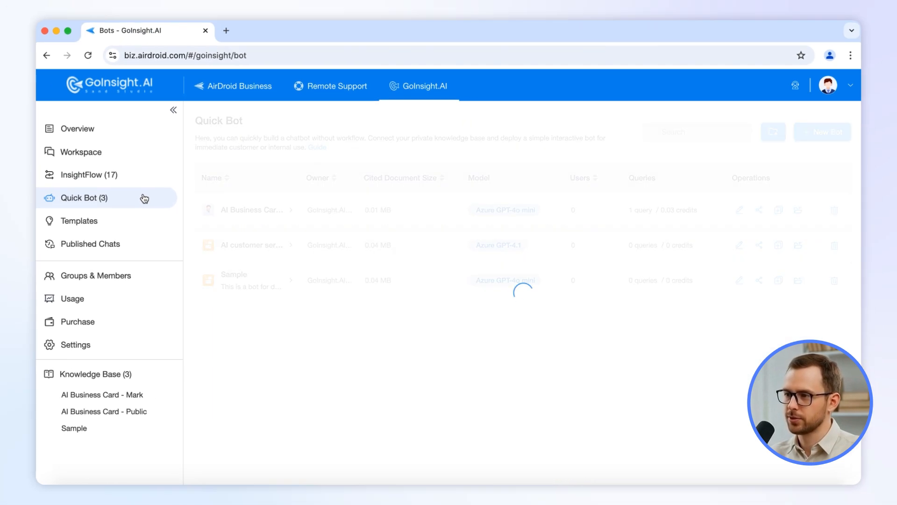
pyautogui.click(759, 245)
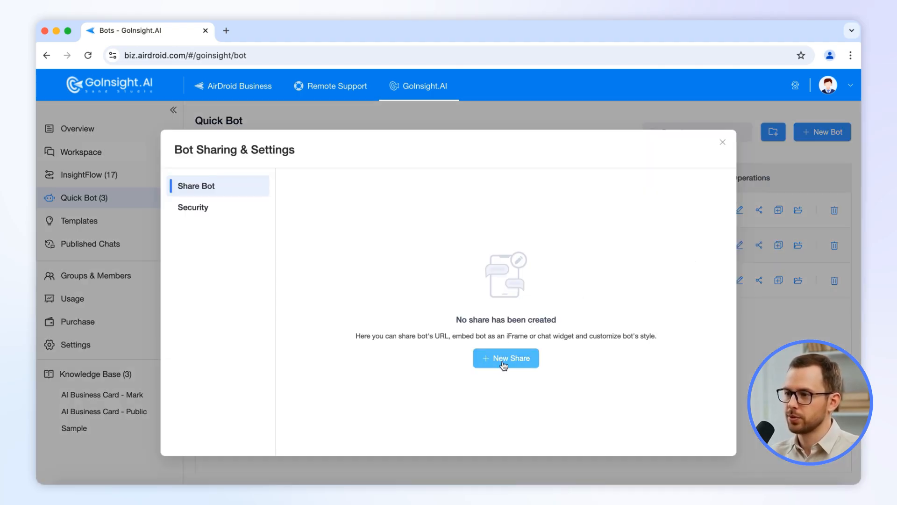
pyautogui.click(503, 362)
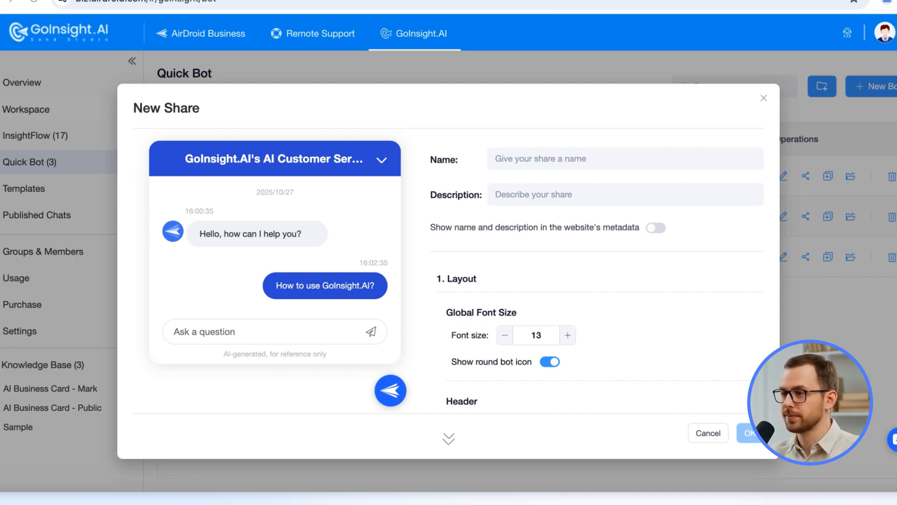
pyautogui.click(505, 155)
pyautogui.write('Official Website Customer Service')
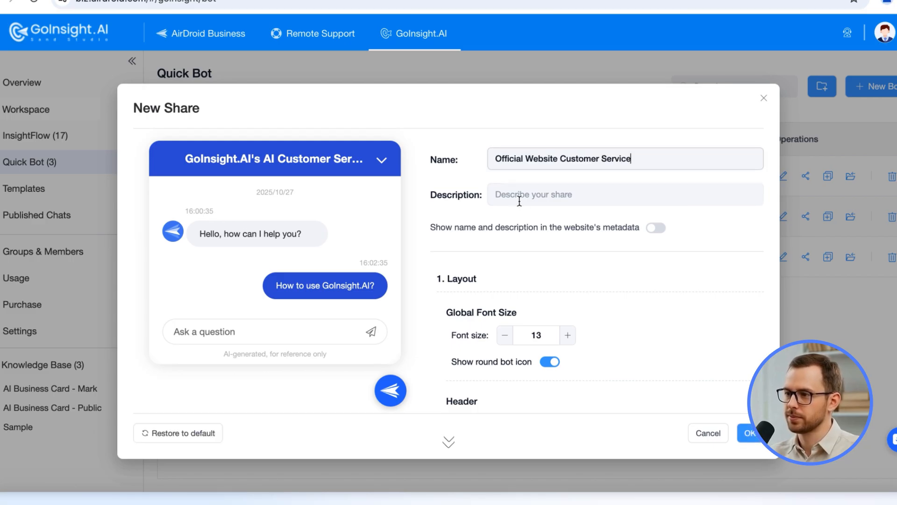
# Step: Describe the share as "The AI robot on the official website that answers customer service questions", show name and description in the metadata and create it
pyautogui.click(520, 199)
pyautogui.press('super+v')
pyautogui.click(659, 227)
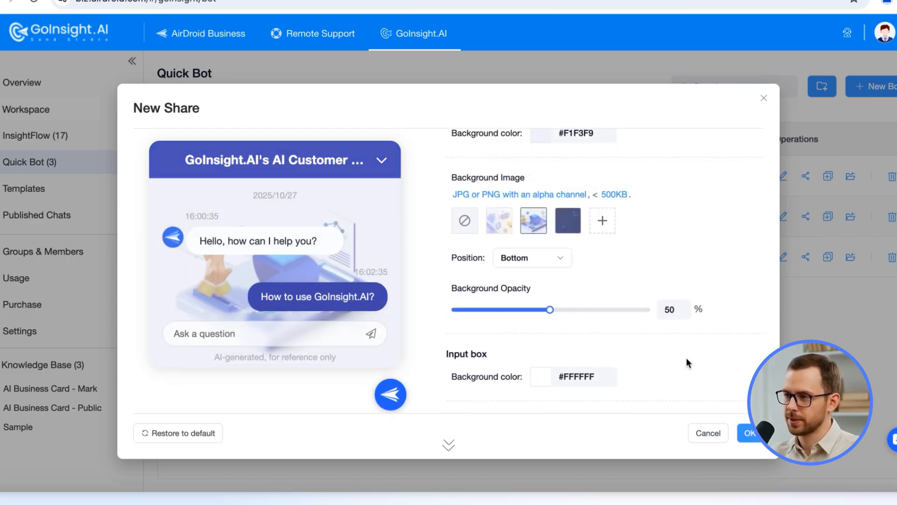
pyautogui.click(751, 433)
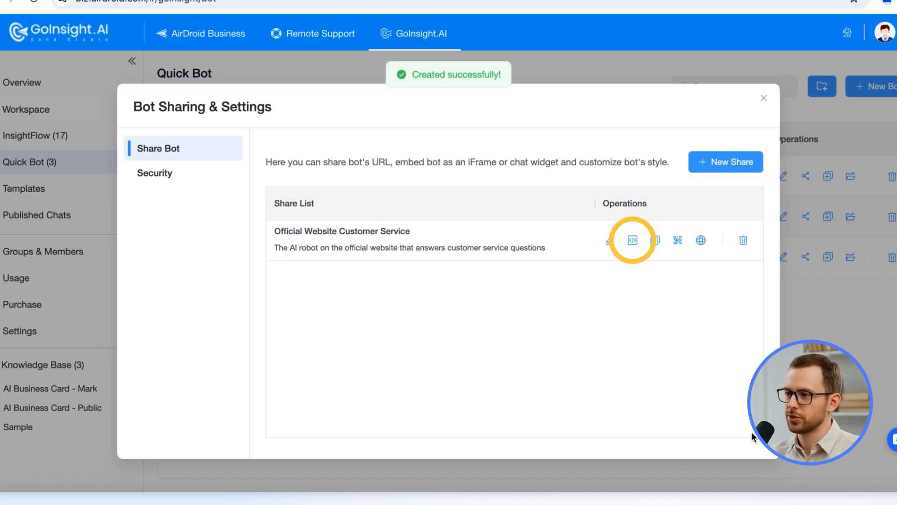
# Step: View all shareable links and embed codes of the Official Website Customer Service share and copy its share URL
pyautogui.click(633, 240)
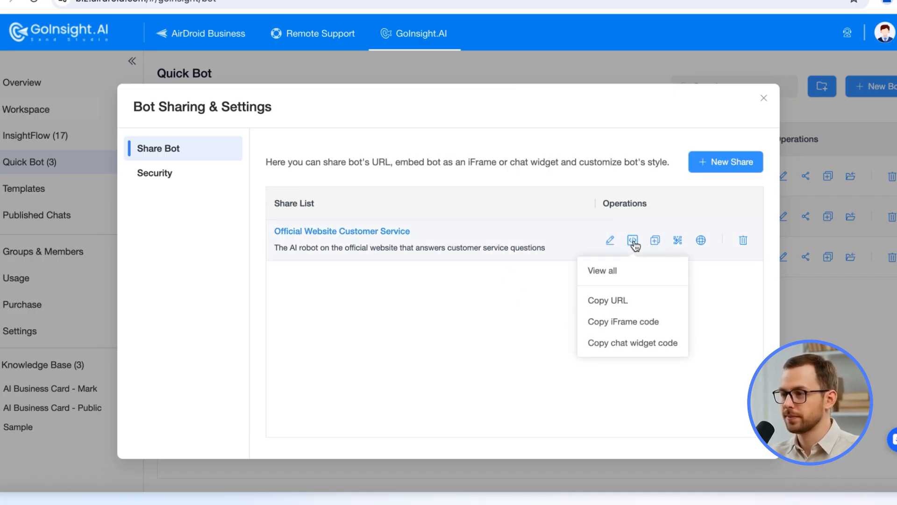
pyautogui.click(612, 270)
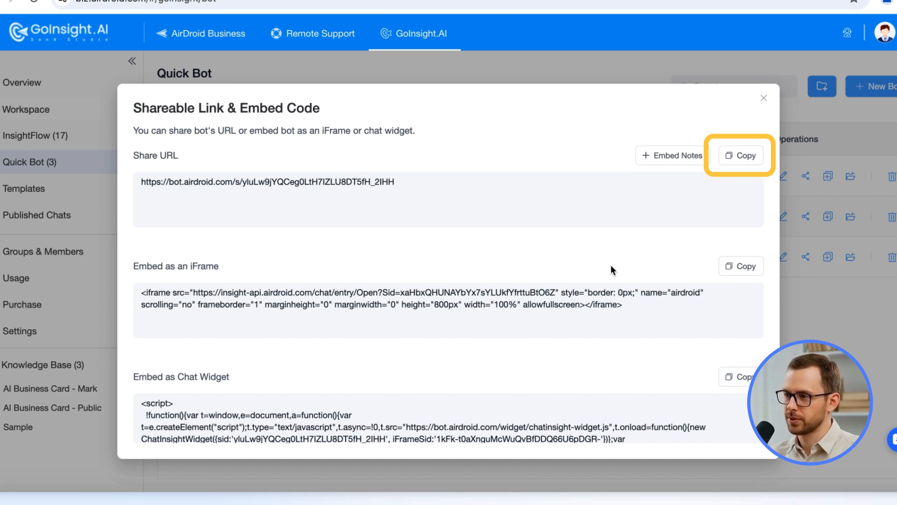
pyautogui.click(746, 159)
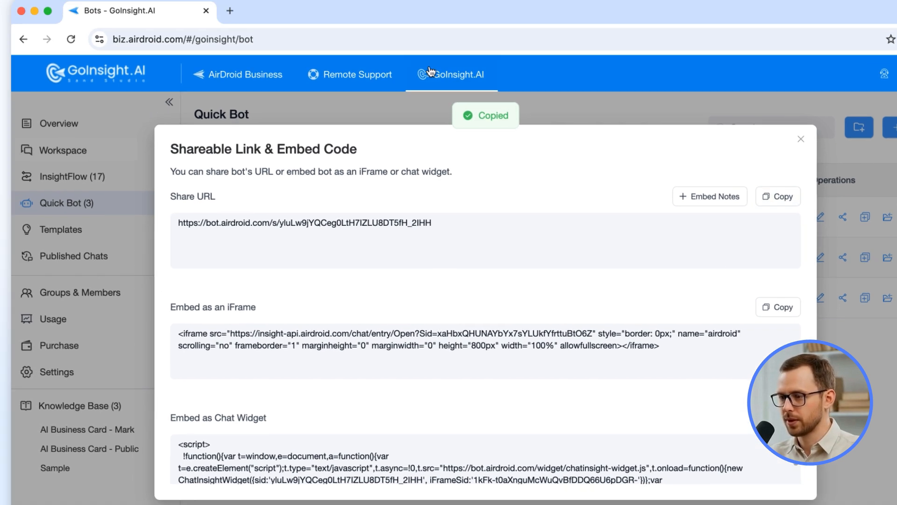
# Step: Open the copied share URL in a new browser tab, ask the suggested question "What is GoInsight?" and read through the answer
pyautogui.click(294, 79)
pyautogui.press('super+v')
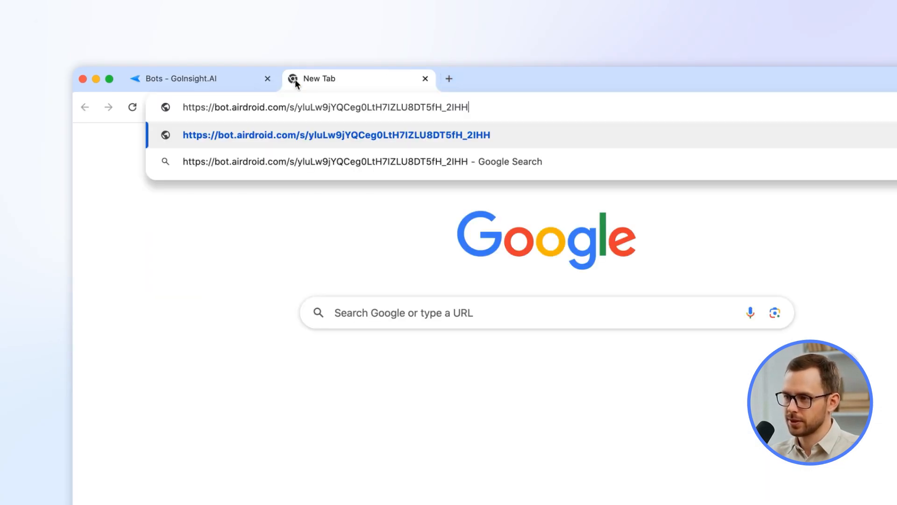
pyautogui.press('Return')
pyautogui.click(229, 269)
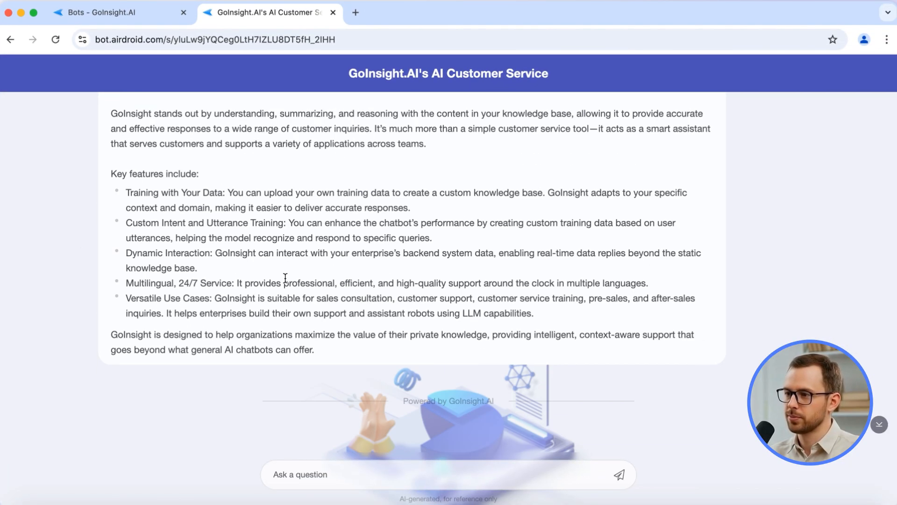
pyautogui.scroll(3, 285, 278)
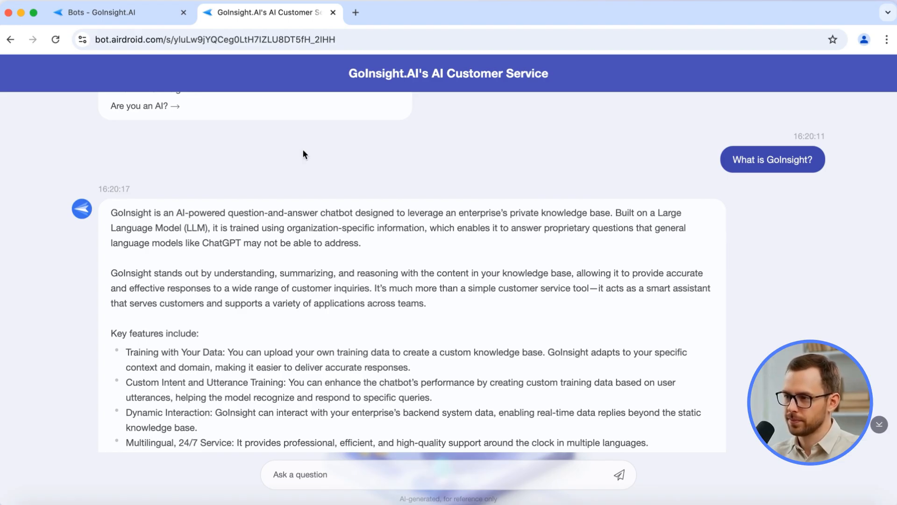
# Step: Return to the bot sharing settings and examine the IP address, password and allowed domain restrictions, leaving without saving changes
pyautogui.click(116, 14)
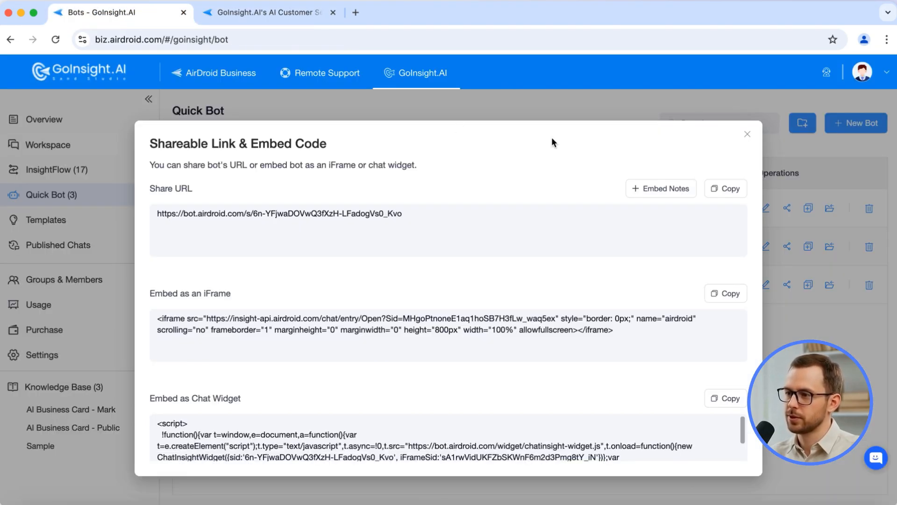
pyautogui.click(748, 134)
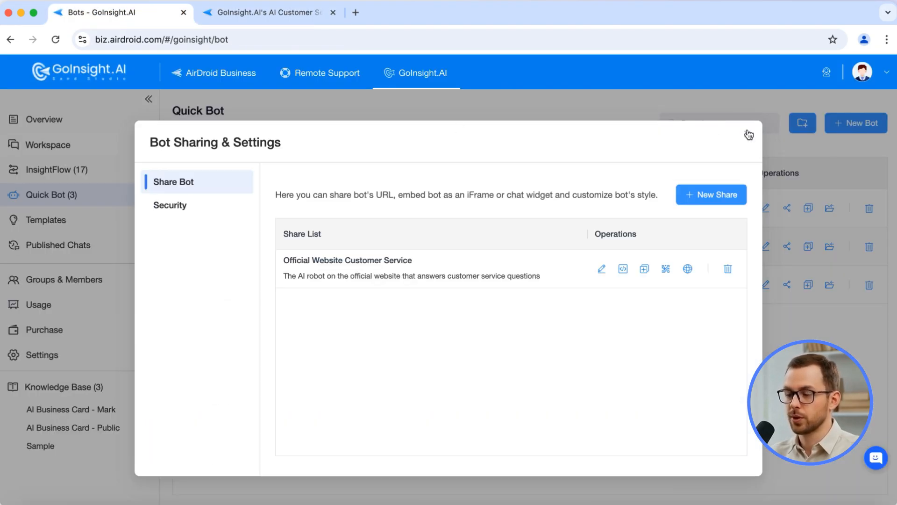
pyautogui.click(182, 215)
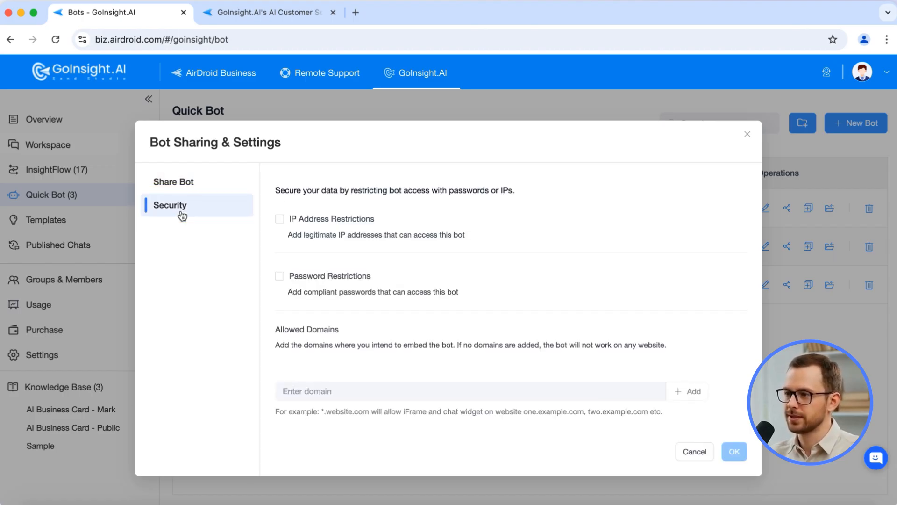
pyautogui.click(299, 223)
pyautogui.click(299, 223)
pyautogui.click(298, 275)
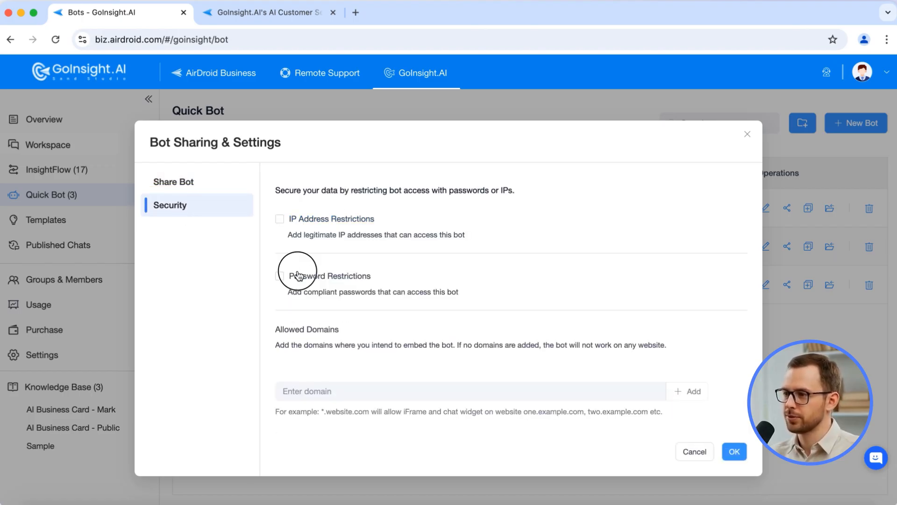
pyautogui.click(326, 280)
pyautogui.click(465, 389)
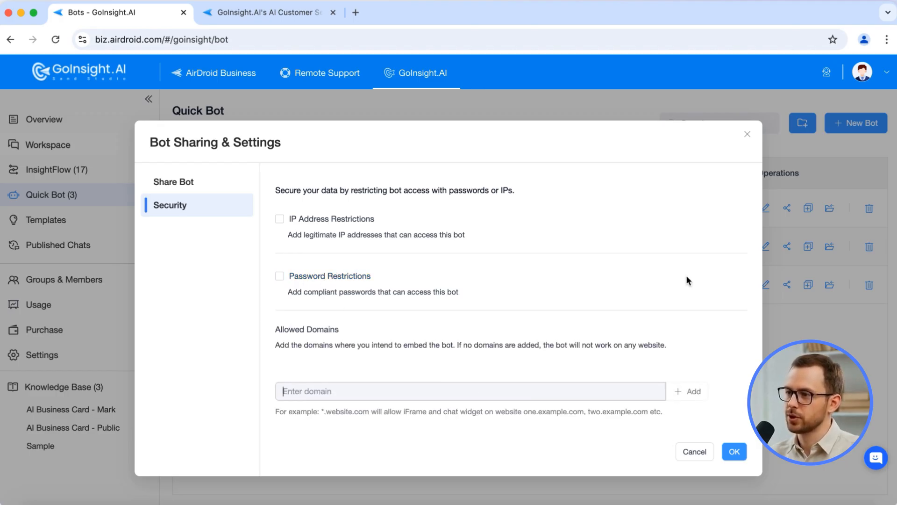
pyautogui.click(753, 134)
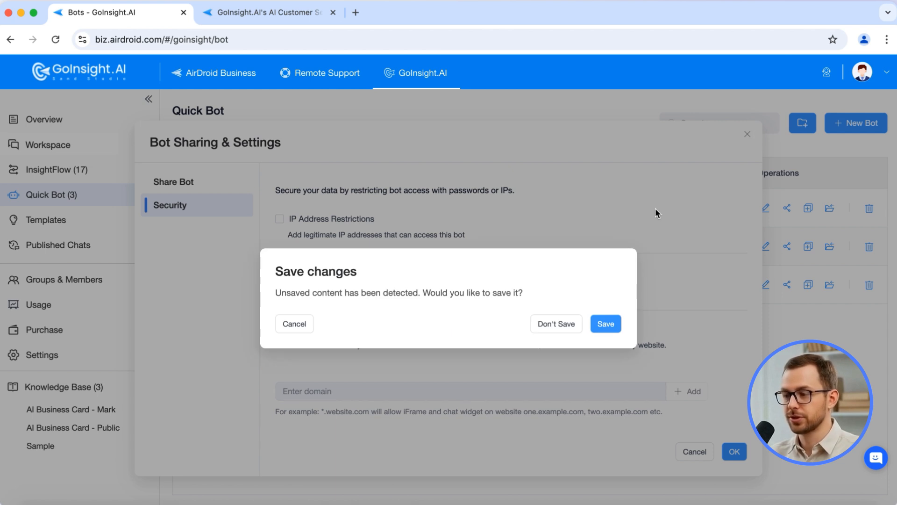
pyautogui.click(576, 327)
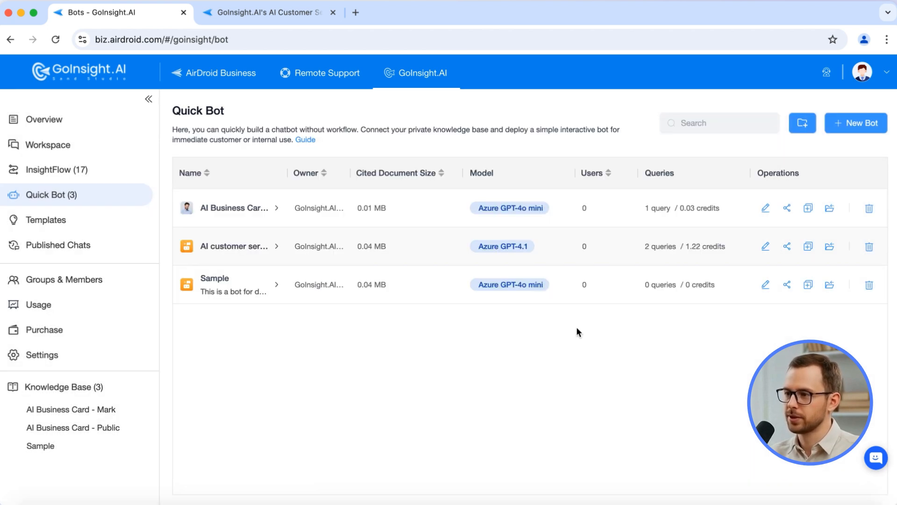